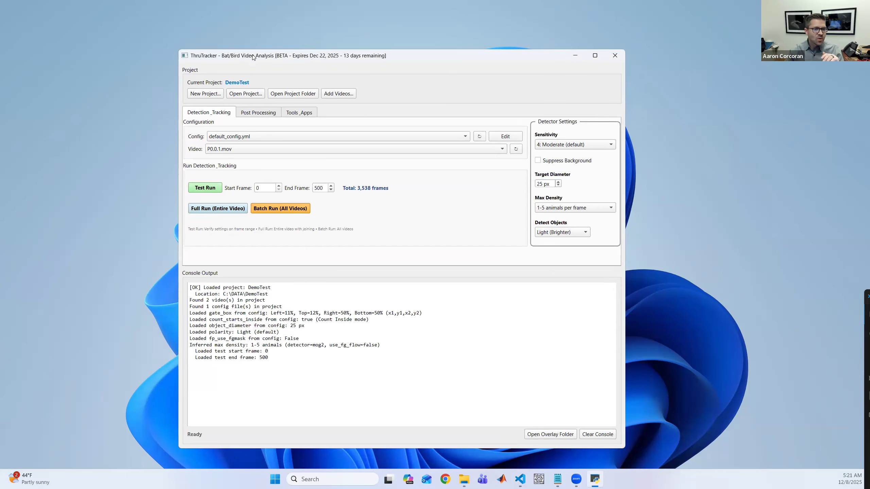
# Create a new project named DemoTest2 in C:\DATA with the description "Demo".
pyautogui.click(209, 96)
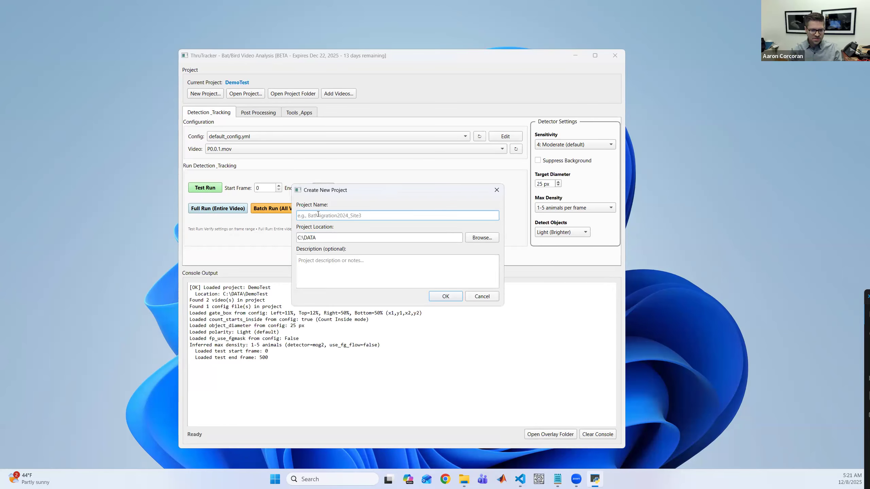
pyautogui.write('DemoTest2')
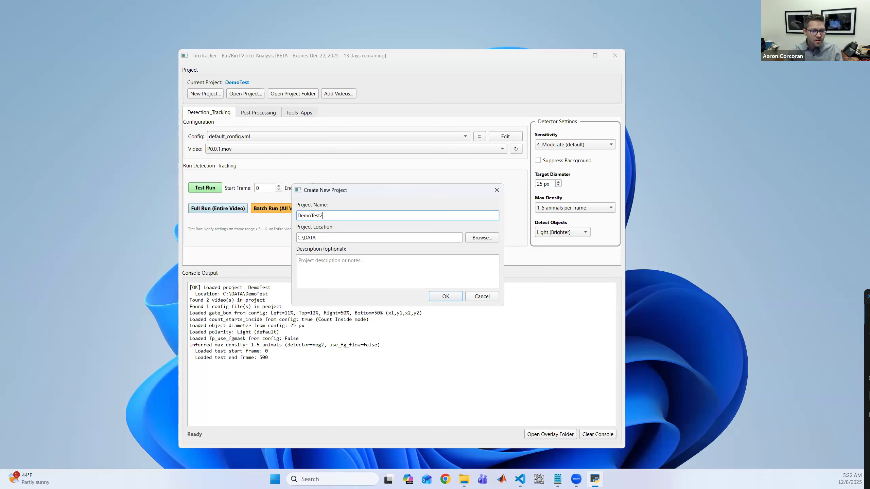
pyautogui.click(319, 268)
pyautogui.write('Demo')
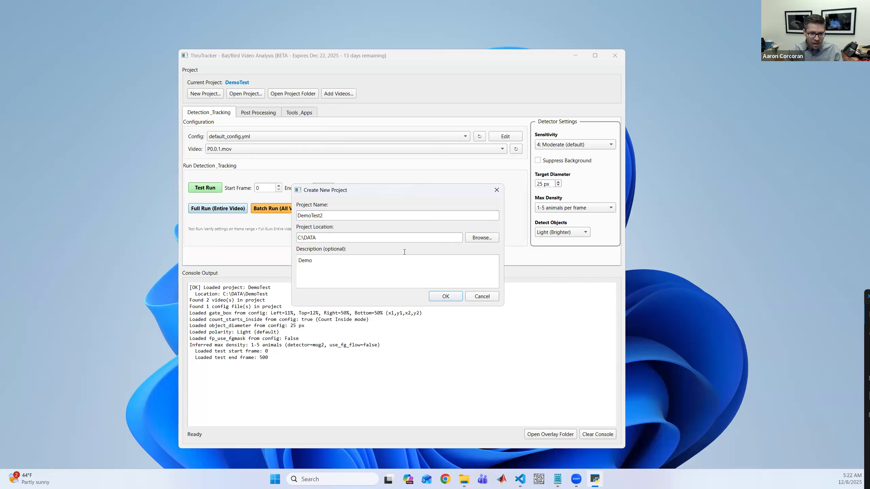
pyautogui.click(446, 296)
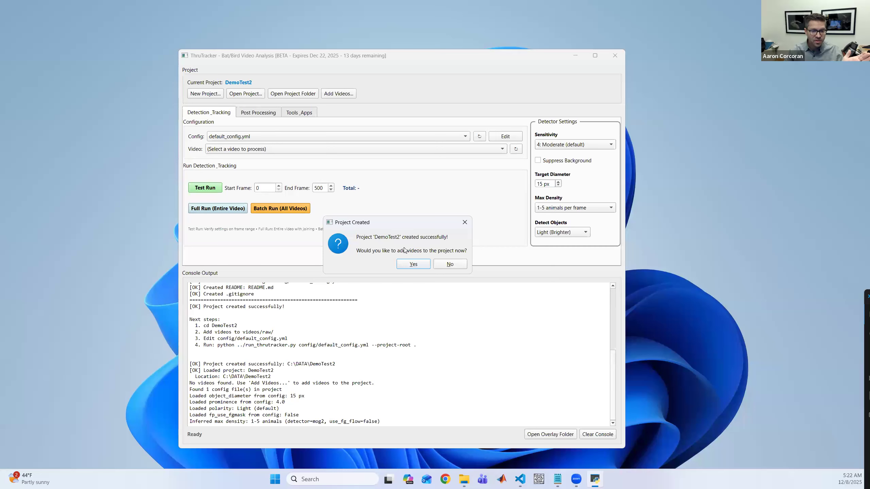
# Add the videos P0.0.1.mov and P1.2.2.mov from the desktop's ThruTracker Test Videos folder to the new project.
pyautogui.click(412, 264)
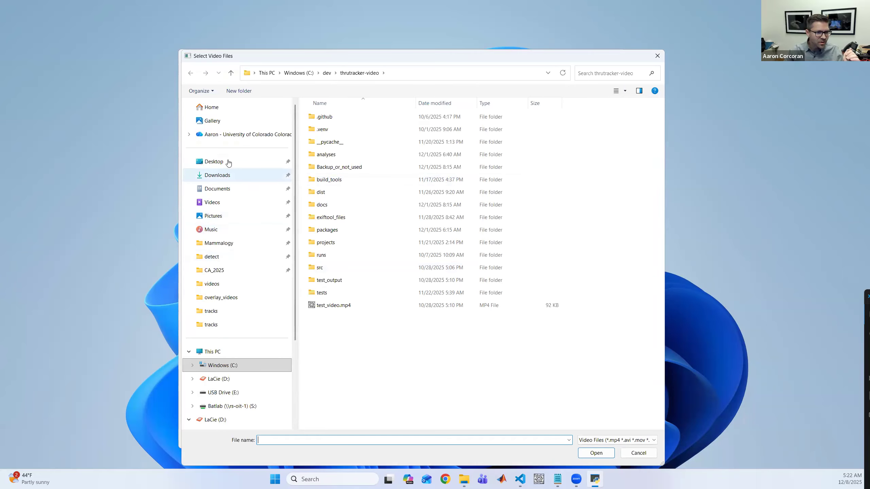
pyautogui.click(220, 161)
pyautogui.click(335, 133)
pyautogui.doubleClick(335, 134)
pyautogui.click(329, 127)
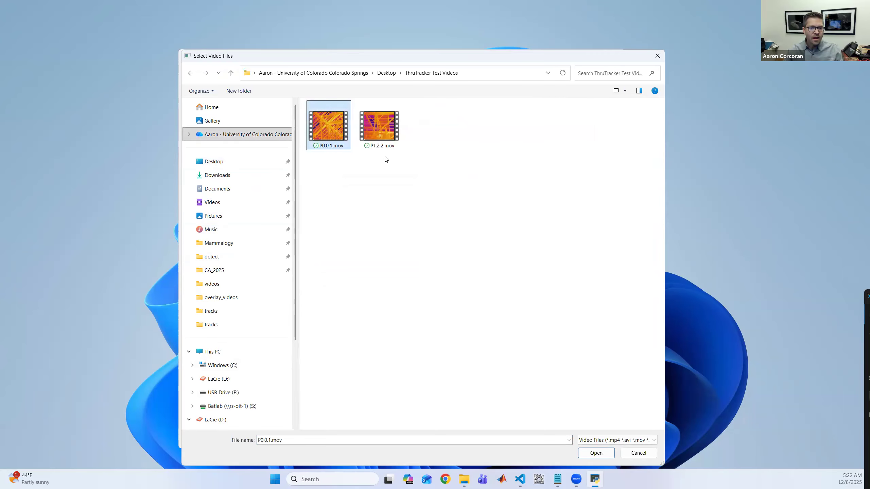
pyautogui.keyDown('ctrl'); pyautogui.click(386, 133); pyautogui.keyUp('ctrl')
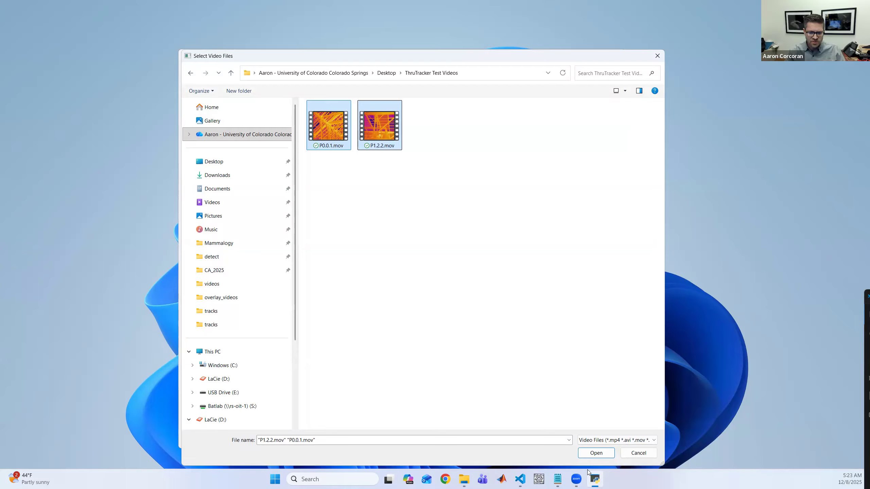
pyautogui.click(596, 452)
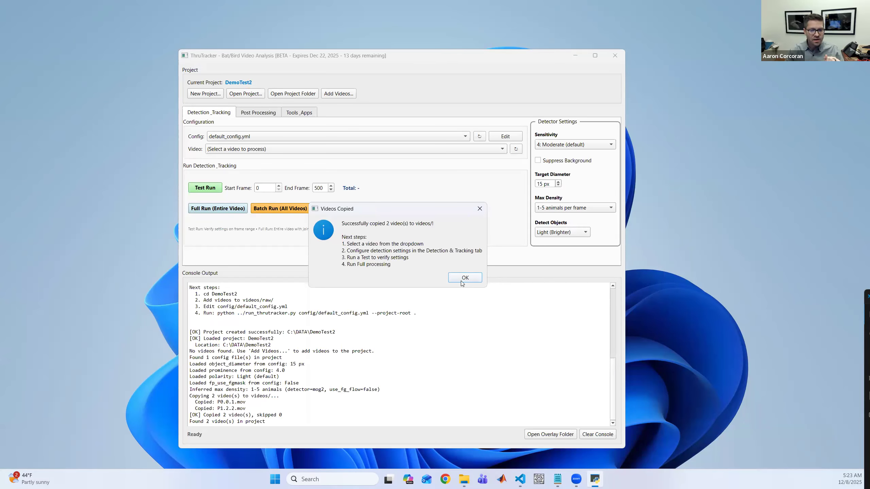
pyautogui.press('Return')
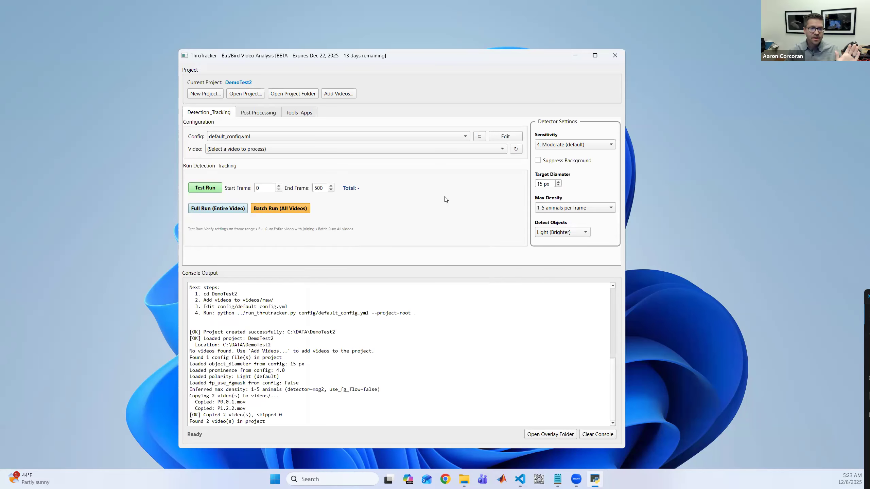
# View the existing project folders in C:\DATA without opening one.
pyautogui.click(251, 96)
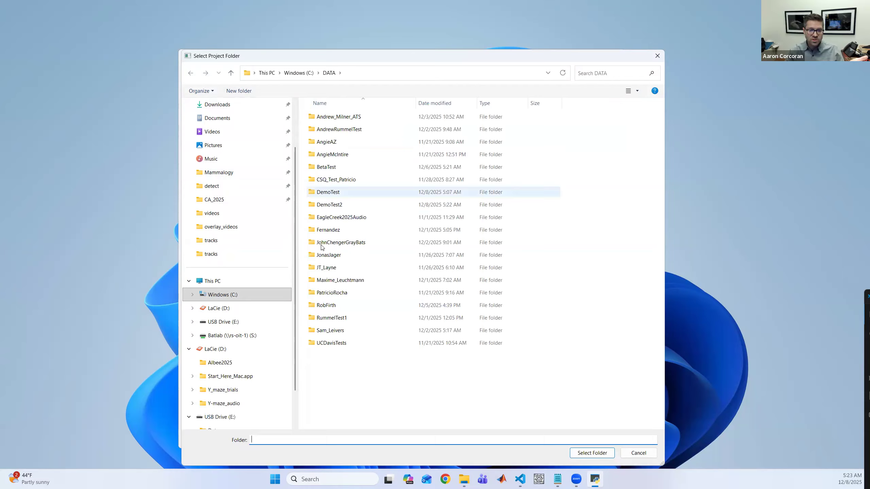
pyautogui.click(639, 452)
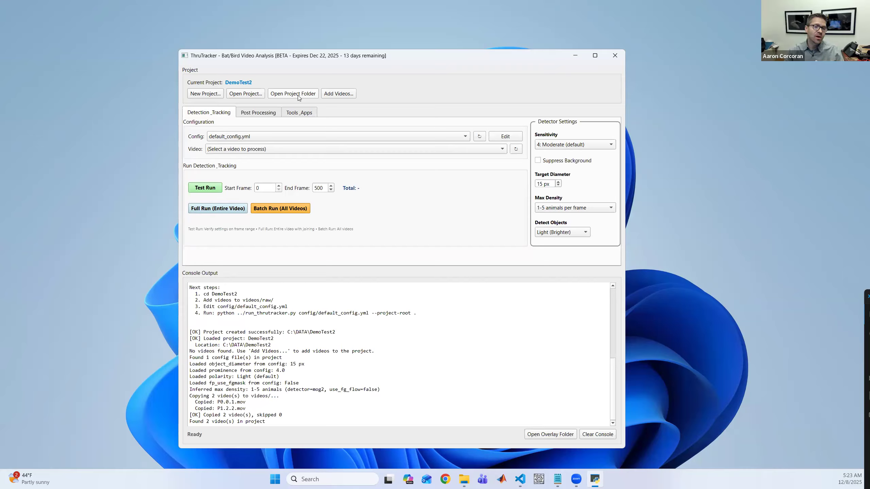
# Open the DemoTest2 project folder and examine its config, logs, videos and outputs subfolders.
pyautogui.click(289, 97)
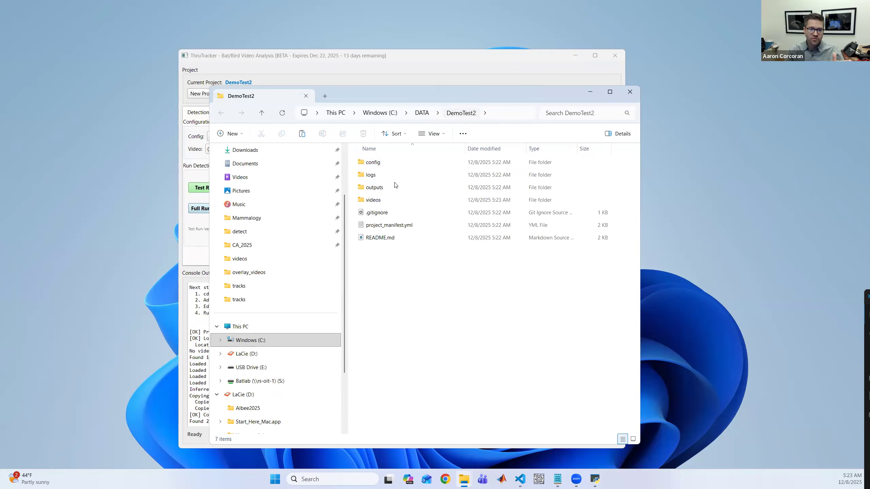
pyautogui.moveTo(377, 166)
pyautogui.doubleClick(377, 164)
pyautogui.click(392, 163)
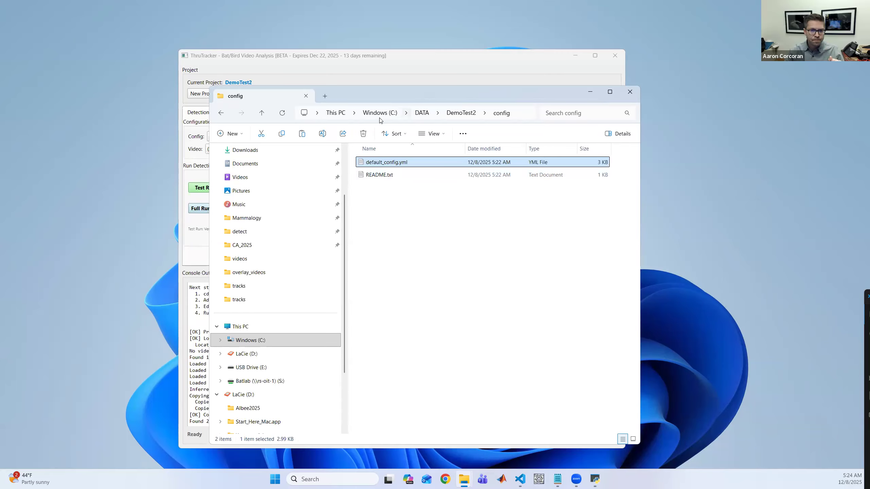
pyautogui.click(463, 114)
pyautogui.doubleClick(372, 174)
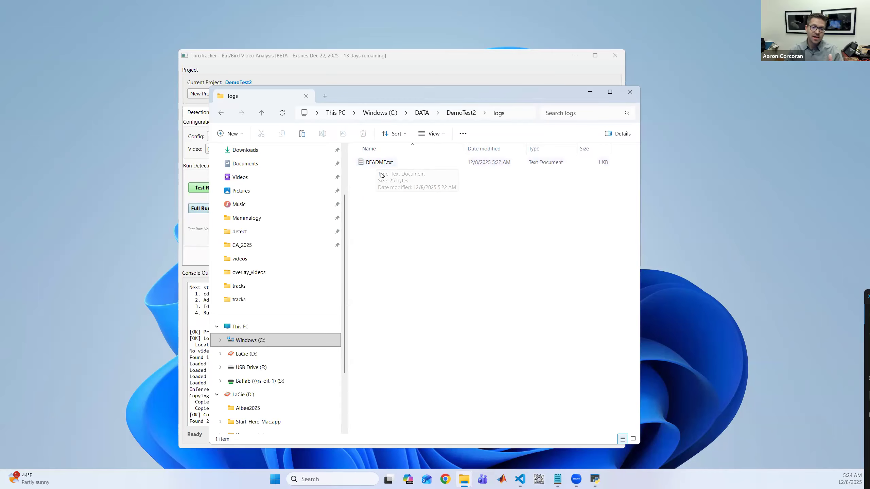
pyautogui.click(460, 113)
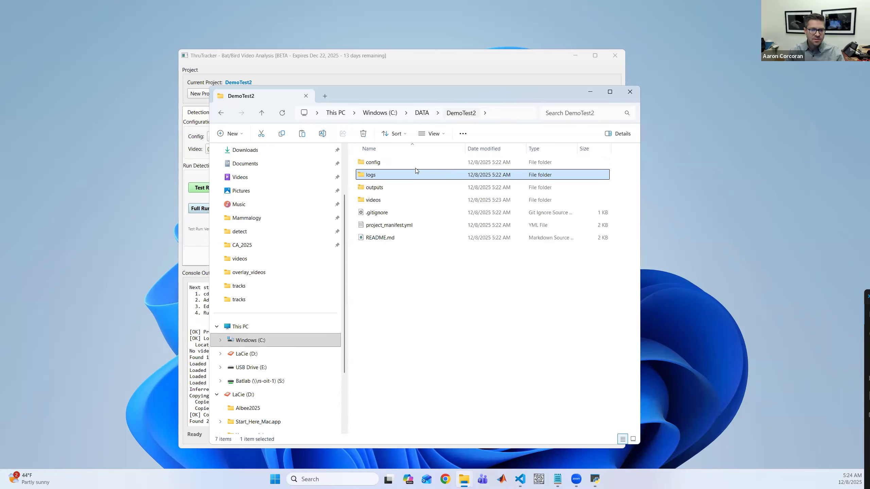
pyautogui.doubleClick(374, 202)
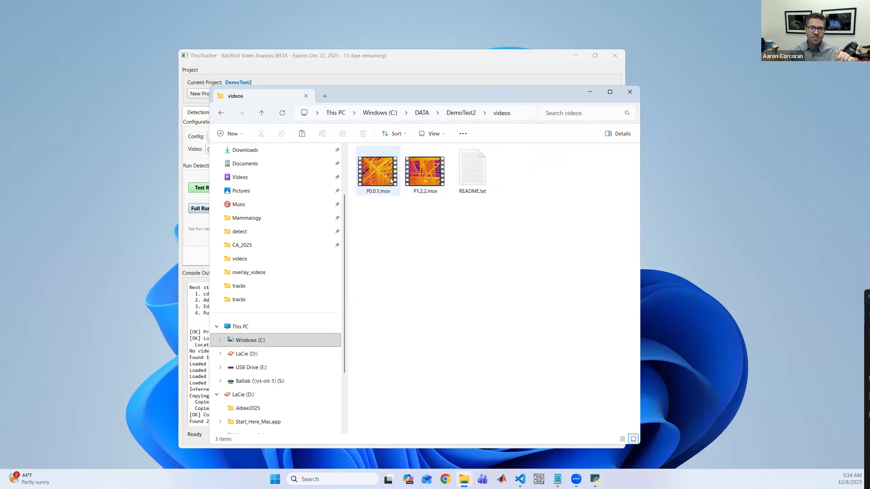
pyautogui.click(460, 115)
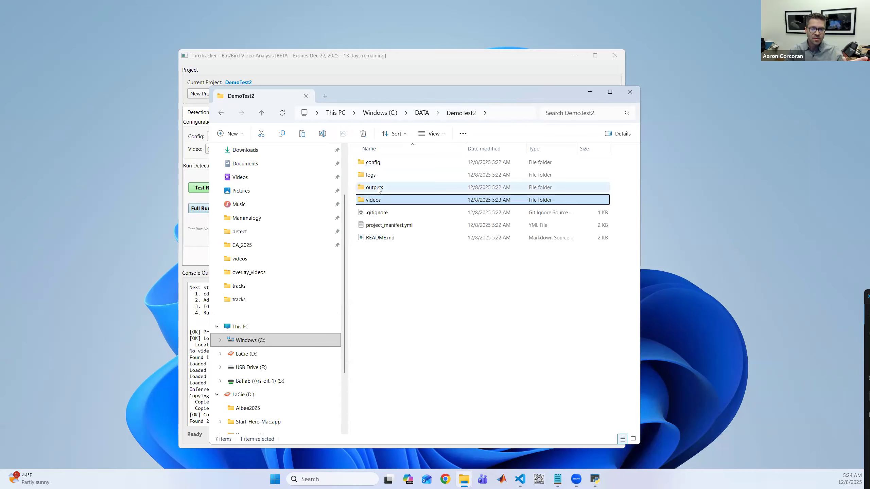
pyautogui.doubleClick(374, 188)
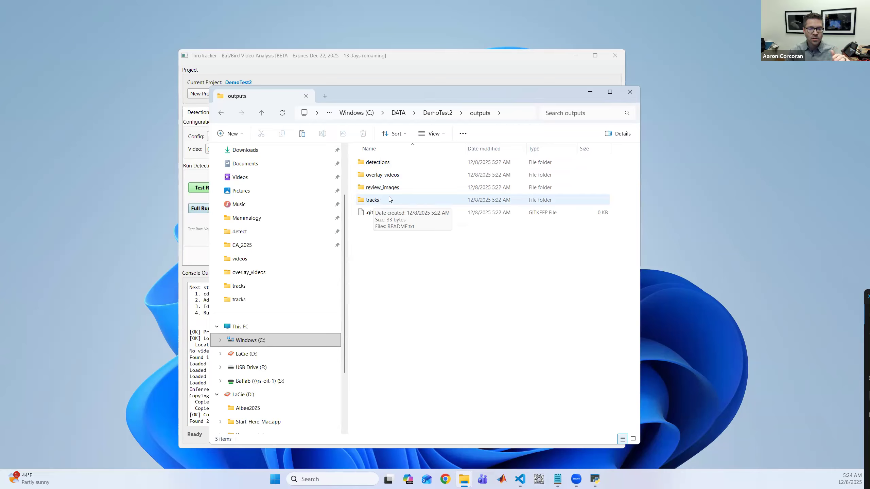
pyautogui.click(629, 93)
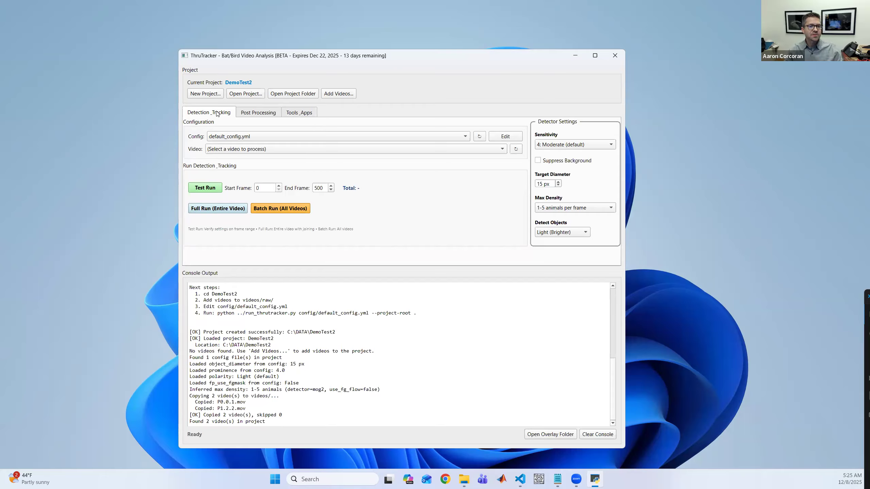
# Choose P0.0.1.mov as the video to process and set the detector sensitivity to 5: Low.
pyautogui.click(246, 151)
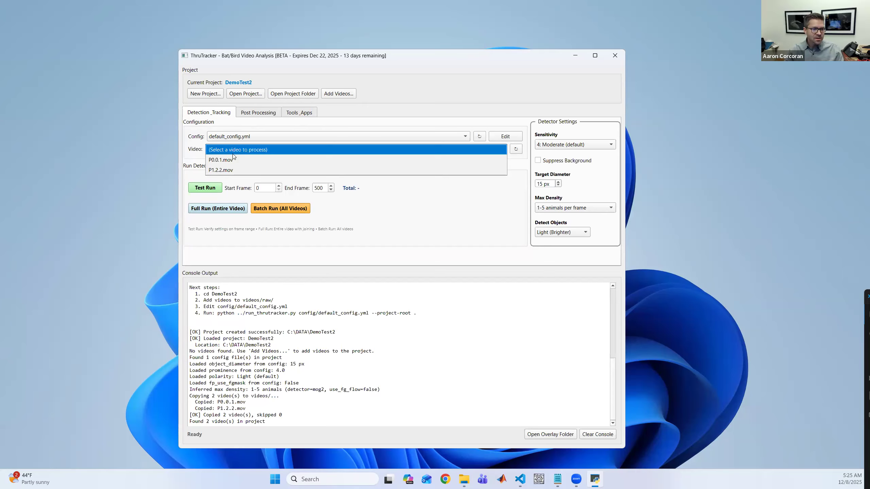
pyautogui.click(223, 159)
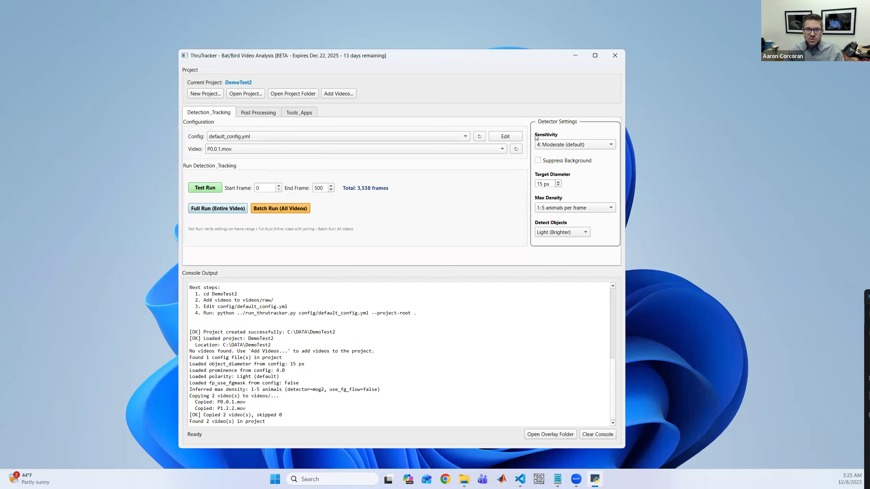
pyautogui.click(556, 146)
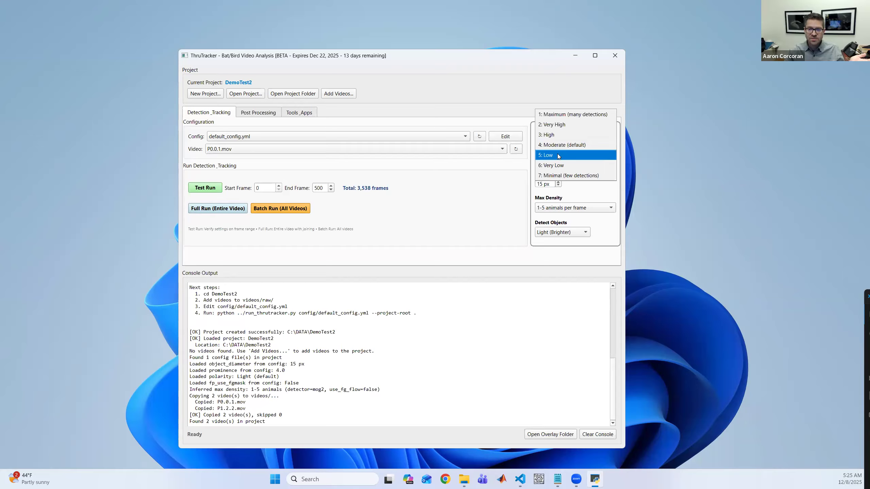
pyautogui.click(557, 155)
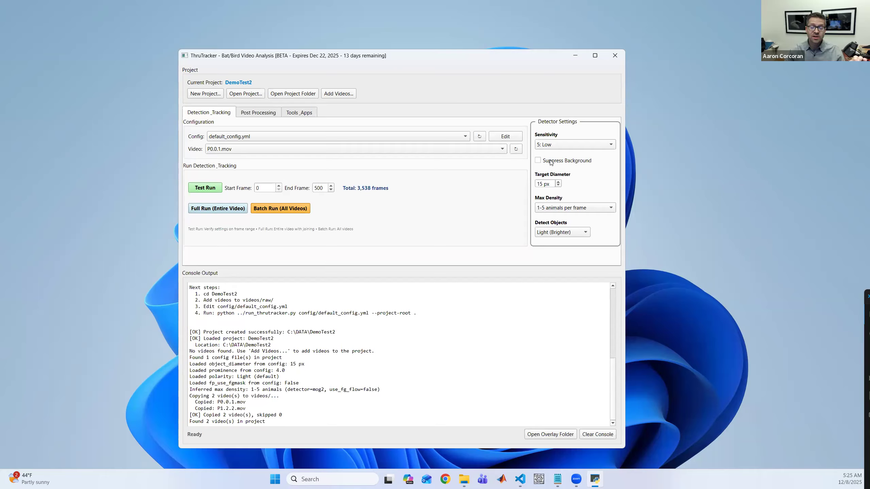
# Review the Suppress Background and Max Density options in the detector settings without changing them.
pyautogui.moveTo(545, 163)
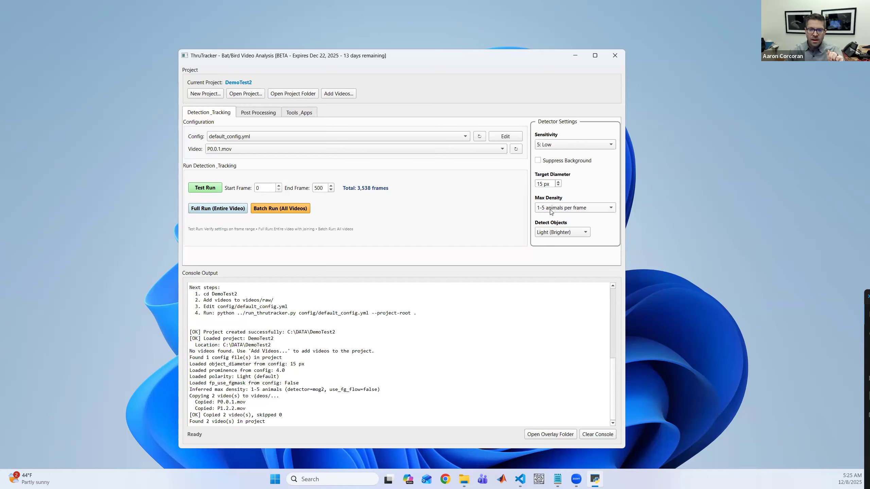
pyautogui.moveTo(550, 211)
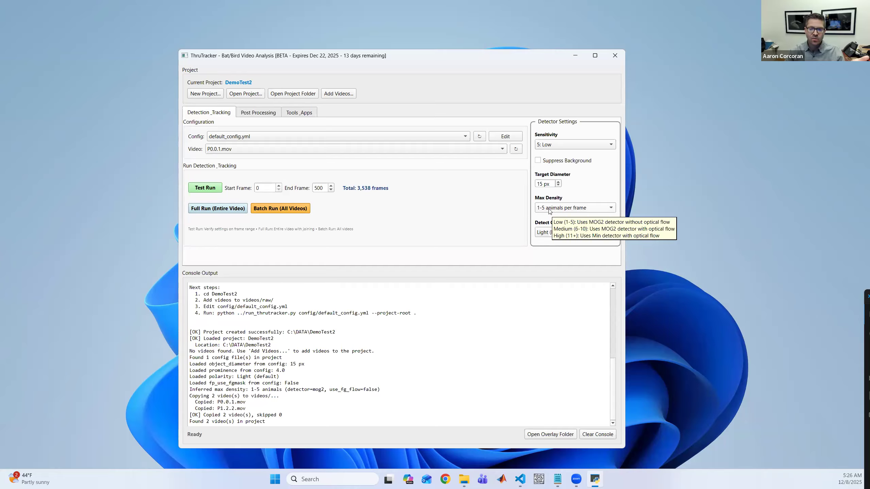
pyautogui.click(548, 210)
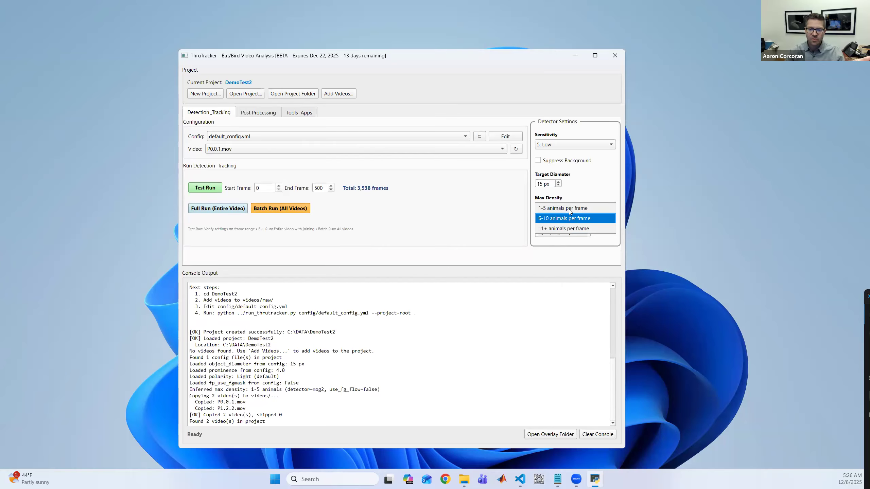
pyautogui.click(610, 254)
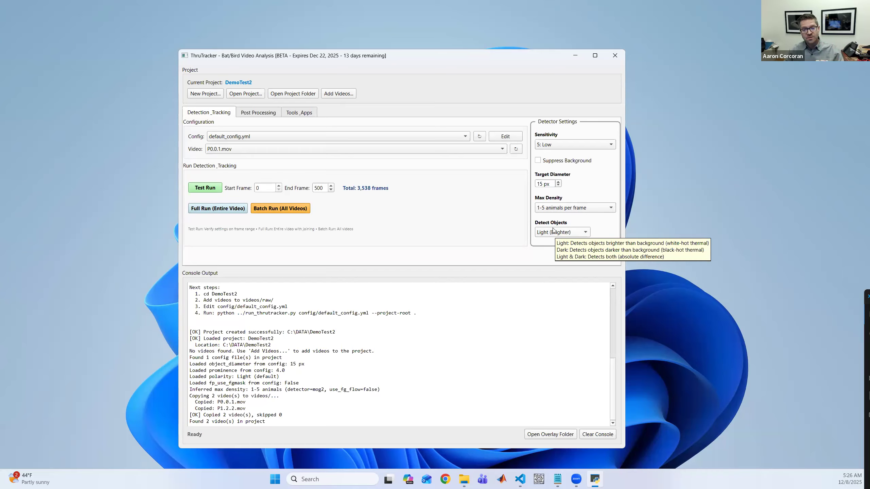
# Launch the Video Zone Drawer and load P0.0.1.mov from the DemoTest2 videos folder.
pyautogui.click(301, 113)
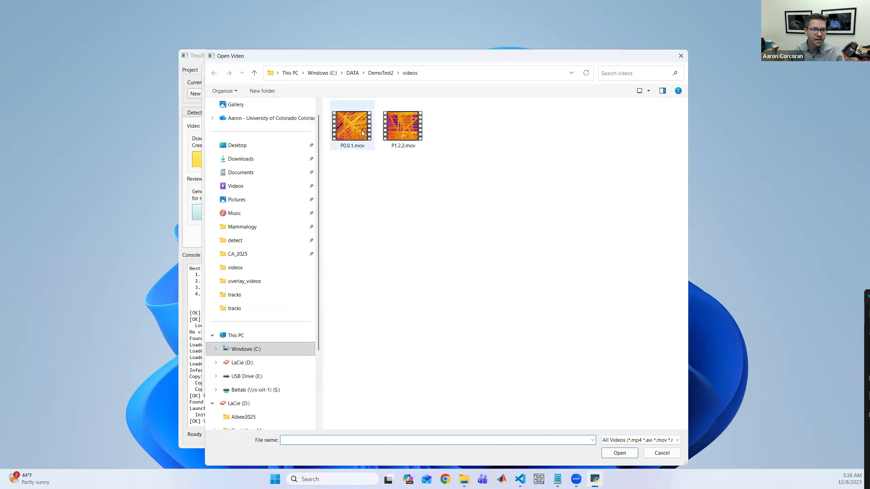
pyautogui.doubleClick(352, 126)
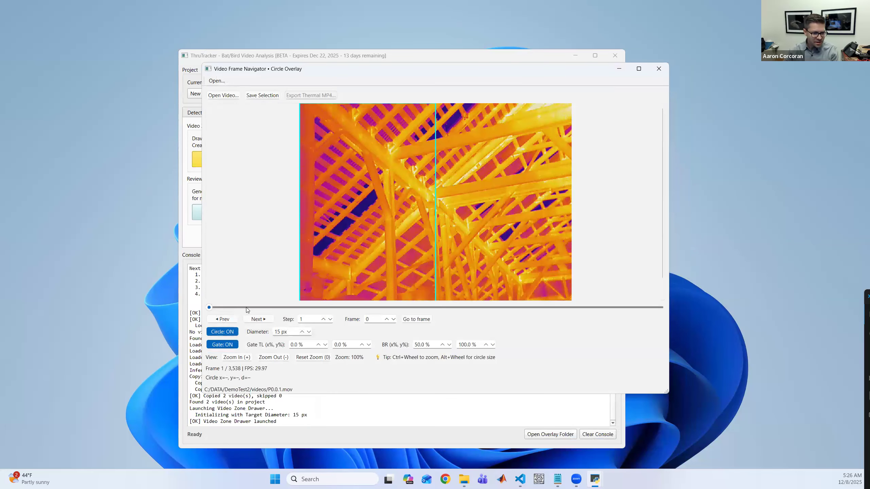
# Search back and forth through roughly the first 350 frames of the video for flying animals.
pyautogui.click(246, 308)
pyautogui.press('Right')
pyautogui.press('Right')
pyautogui.press('Right')
pyautogui.press('Right')
pyautogui.press('Right')
pyautogui.press('Right')
pyautogui.press('Right')
pyautogui.press('Right')
pyautogui.press('Right')
pyautogui.press('Right')
pyautogui.press('Right')
pyautogui.press('Right')
pyautogui.press('Right')
pyautogui.press('Right')
pyautogui.press('Right')
pyautogui.press('Right')
pyautogui.press('Right')
pyautogui.press('Right')
pyautogui.press('Right')
pyautogui.press('Right')
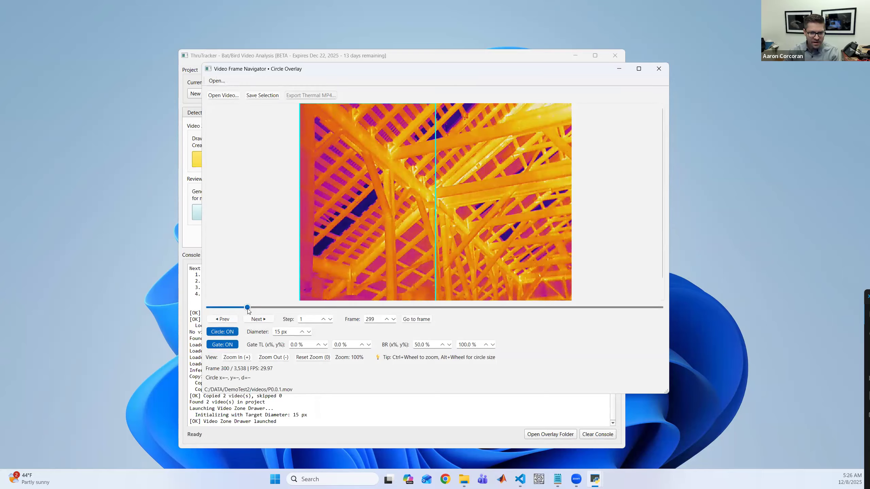
pyautogui.press('Right')
pyautogui.press('Right')
pyautogui.press('Right')
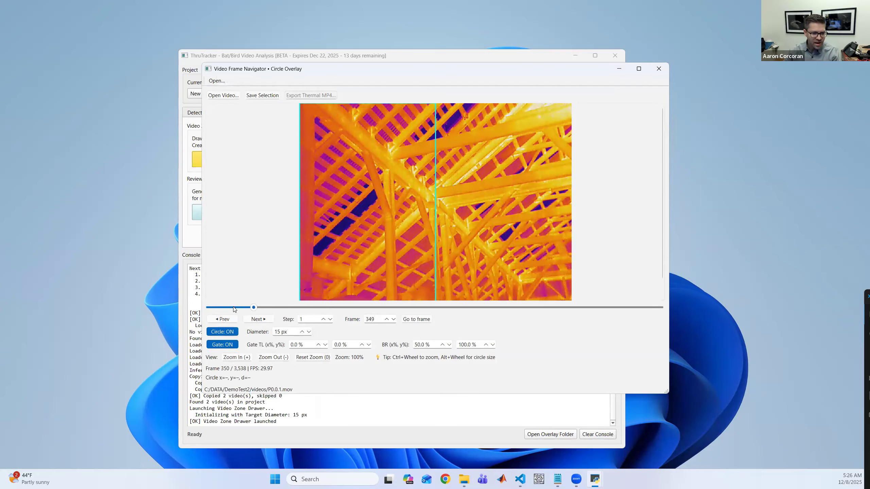
pyautogui.click(236, 308)
pyautogui.press('Left')
pyautogui.press('Left')
pyautogui.press('Left')
pyautogui.press('Left')
pyautogui.press('Left')
pyautogui.press('Left')
pyautogui.press('Left')
pyautogui.press('Left')
pyautogui.press('Left')
pyautogui.press('Left')
pyautogui.press('Left')
pyautogui.press('Left')
pyautogui.press('Left')
pyautogui.press('Left')
pyautogui.press('Left')
pyautogui.press('Left')
pyautogui.press('Left')
pyautogui.press('Left')
pyautogui.press('Left')
pyautogui.press('Left')
pyautogui.press('Left')
pyautogui.press('Left')
pyautogui.press('Left')
pyautogui.press('Left')
pyautogui.press('Left')
pyautogui.press('Left')
pyautogui.press('Left')
pyautogui.press('Left')
pyautogui.press('Left')
pyautogui.press('Left')
pyautogui.press('Left')
pyautogui.press('Left')
pyautogui.press('Left')
pyautogui.press('Left')
pyautogui.press('Left')
pyautogui.press('Left')
pyautogui.press('Left')
pyautogui.press('Left')
pyautogui.press('Left')
pyautogui.press('Left')
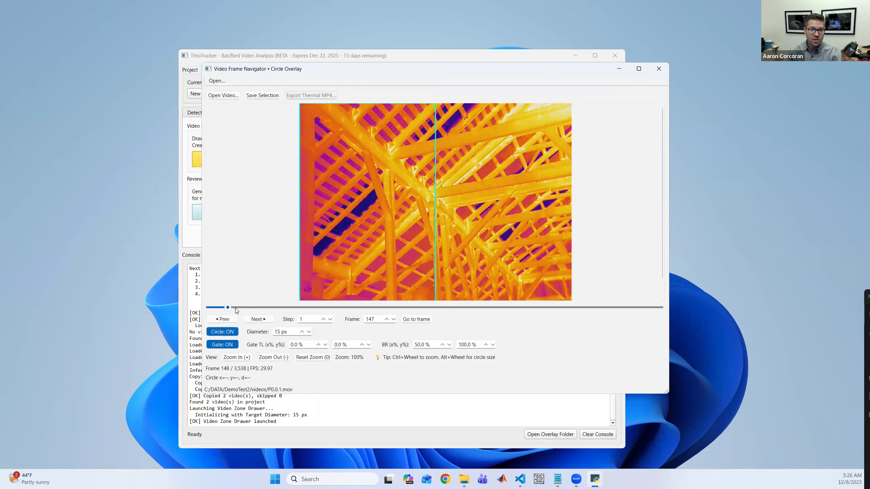
pyautogui.press('Left')
pyautogui.press('Left')
pyautogui.press('Left')
pyautogui.press('Left')
pyautogui.press('Left')
pyautogui.press('Left')
pyautogui.press('Left')
pyautogui.press('Left')
pyautogui.press('Left')
pyautogui.press('Left')
pyautogui.press('Left')
pyautogui.press('Left')
pyautogui.press('Left')
pyautogui.press('Left')
pyautogui.press('Left')
pyautogui.press('Left')
pyautogui.press('Left')
pyautogui.press('Left')
pyautogui.press('Left')
pyautogui.press('Left')
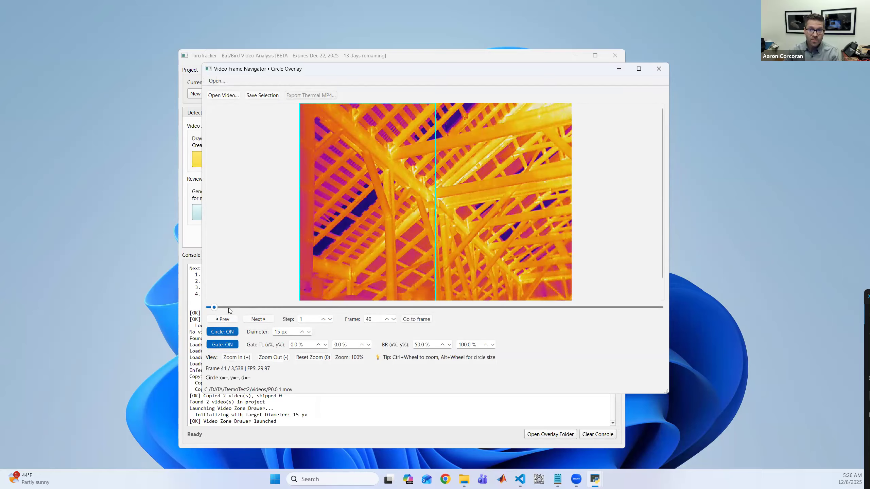
# Jump to frame 222 and advance the video frame by frame to frame 244.
pyautogui.click(237, 308)
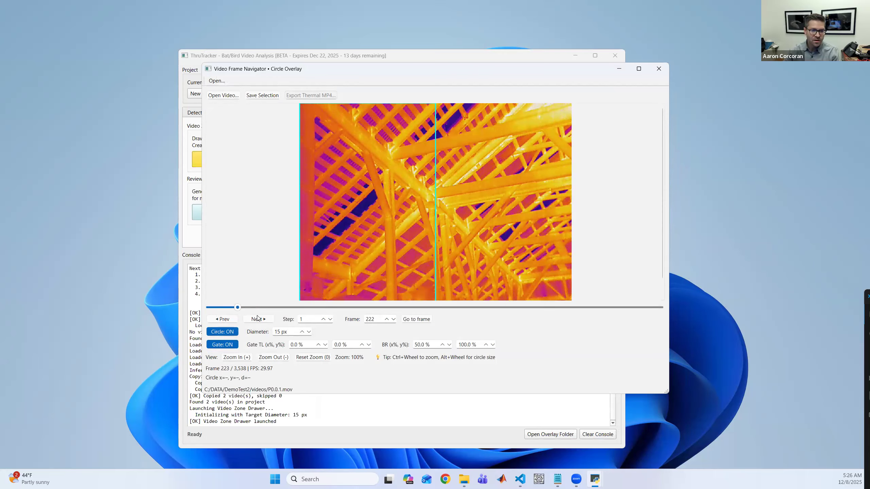
pyautogui.press('Right')
pyautogui.press('Right')
pyautogui.press('Right')
pyautogui.press('Right')
pyautogui.press('Right')
pyautogui.press('Right')
pyautogui.press('Right')
pyautogui.press('Right')
pyautogui.press('Right')
pyautogui.press('Right')
pyautogui.press('Right')
pyautogui.press('Right')
pyautogui.press('Right')
pyautogui.press('Right')
pyautogui.press('Right')
pyautogui.press('Right')
pyautogui.press('Right')
pyautogui.press('Right')
pyautogui.press('Right')
pyautogui.press('Right')
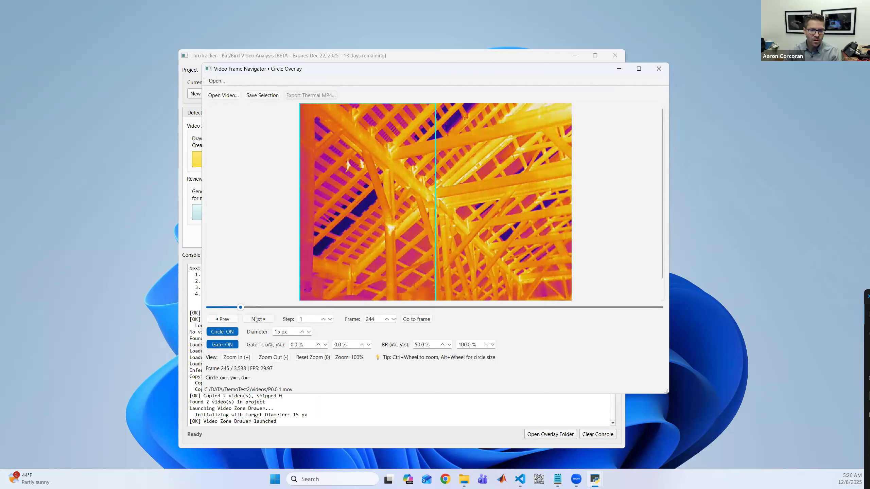
# Advance the video to frame 249 and place the measuring circle on the lower of the two bats near the dark roof gap.
pyautogui.press('Right')
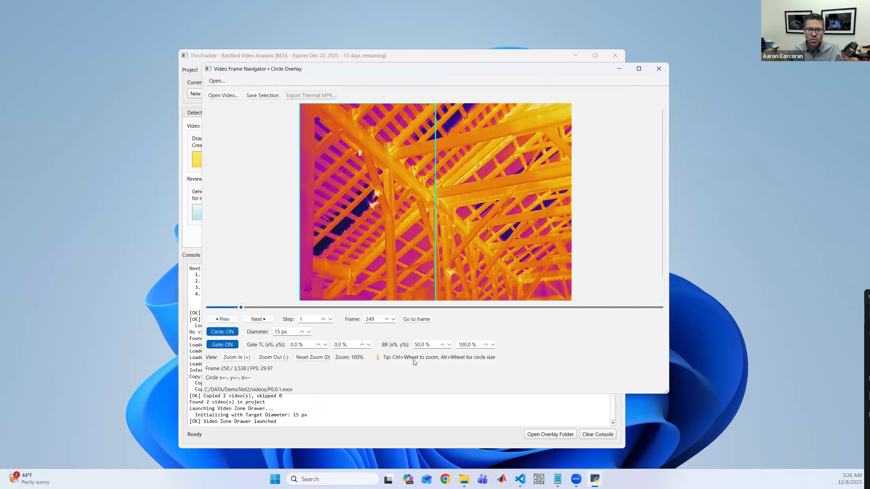
pyautogui.keyDown('ctrl'); pyautogui.scroll(3, 309, 204); pyautogui.keyUp('ctrl')
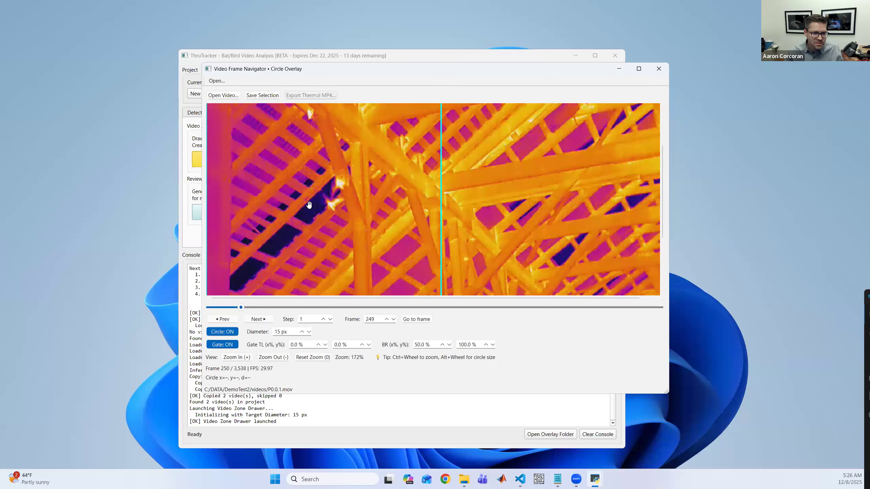
pyautogui.keyDown('ctrl'); pyautogui.scroll(4, 314, 202); pyautogui.keyUp('ctrl')
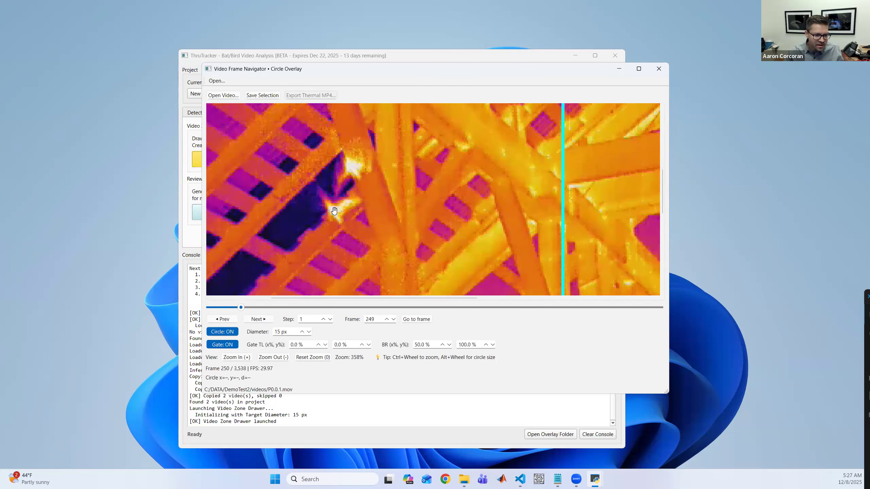
pyautogui.click(336, 211)
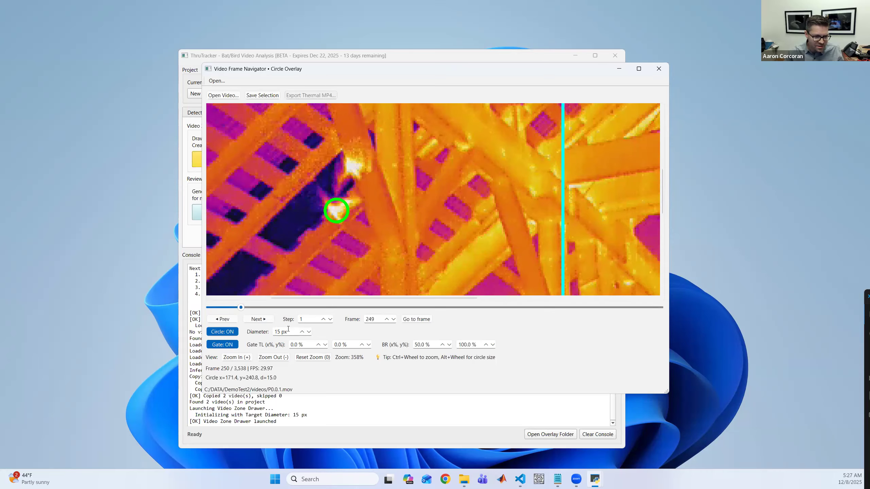
# Set the circle diameter to 25 px and check its fit on both bats.
pyautogui.scroll(10, 303, 333)
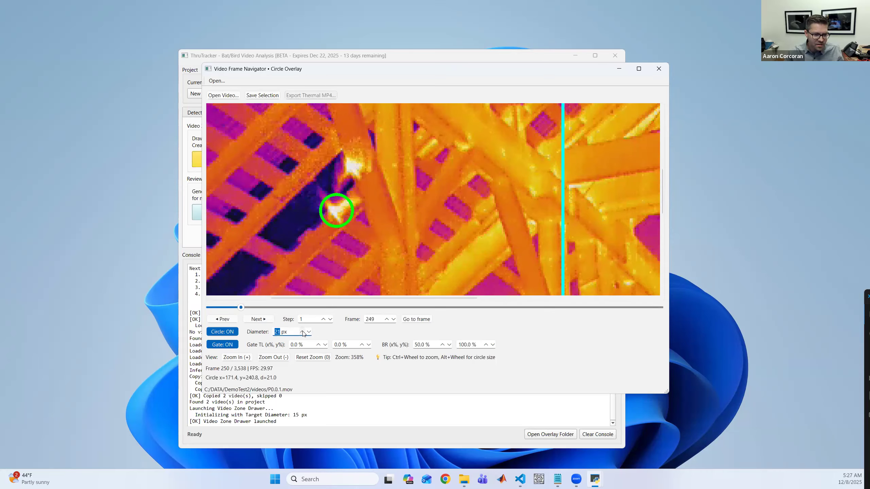
pyautogui.click(343, 212)
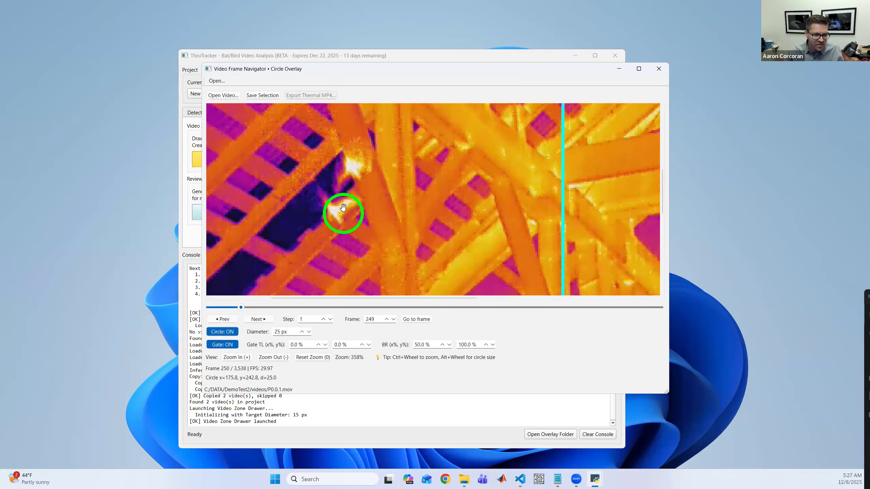
pyautogui.click(353, 168)
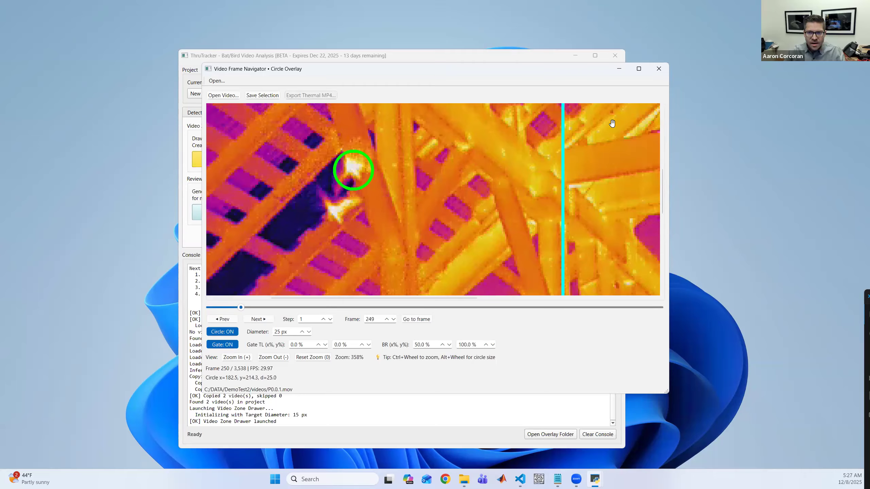
# Set the x position of the gate's top-left corner to 12%.
pyautogui.keyDown('ctrl'); pyautogui.scroll(-8, 392, 204); pyautogui.keyUp('ctrl')
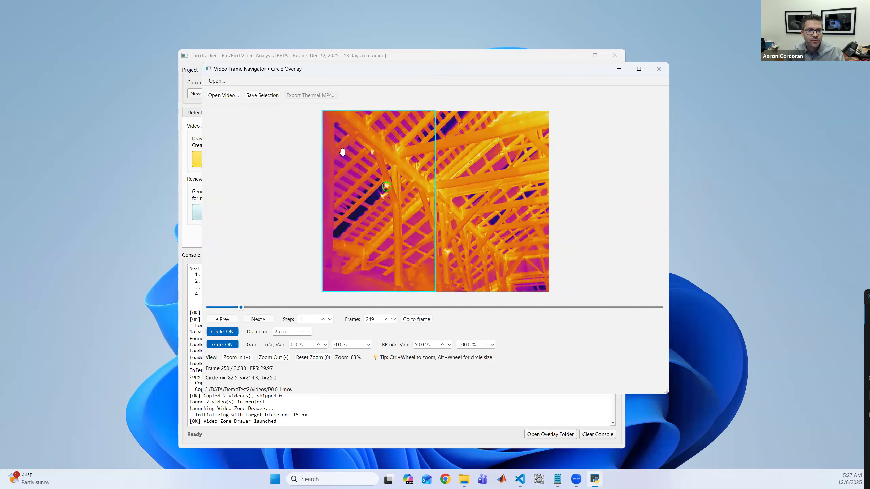
pyautogui.click(319, 344)
pyautogui.click(318, 345)
pyautogui.click(318, 345)
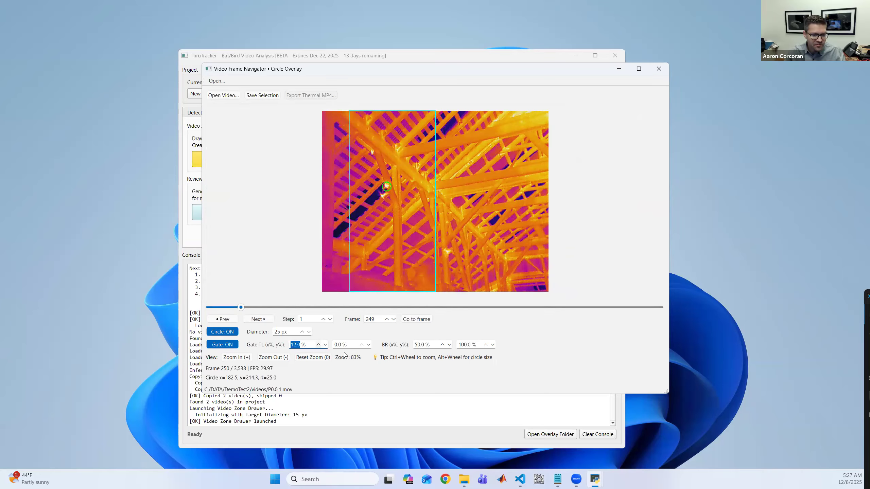
# Set the y position of the gate's top-left corner to 12%.
pyautogui.click(361, 344)
pyautogui.click(361, 344)
pyautogui.click(361, 344)
pyautogui.click(362, 344)
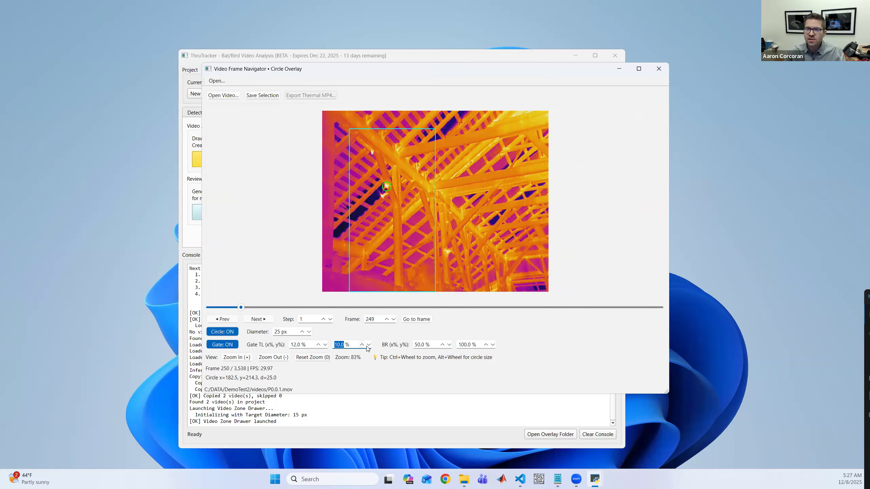
pyautogui.click(370, 345)
pyautogui.click(369, 345)
pyautogui.click(361, 345)
pyautogui.click(361, 345)
pyautogui.click(361, 345)
pyautogui.click(360, 345)
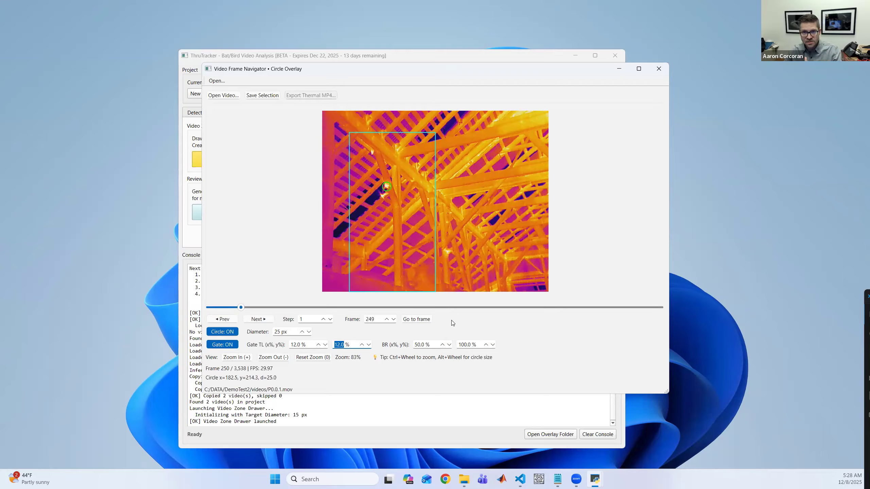
# Set the y position of the gate's bottom-right corner to 50%.
pyautogui.doubleClick(459, 344)
pyautogui.write('50')
pyautogui.press('Return')
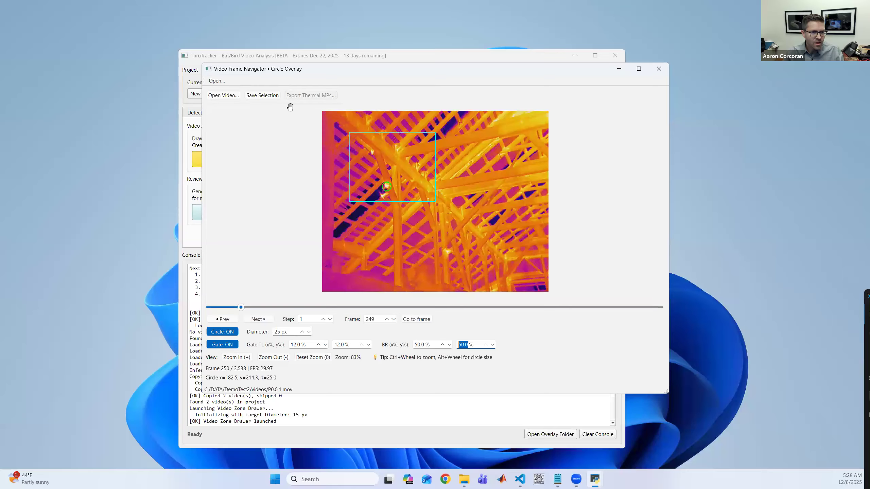
# Save the gate selection, accept 25 px as the project's target diameter, and close the Video Frame Navigator.
pyautogui.click(263, 95)
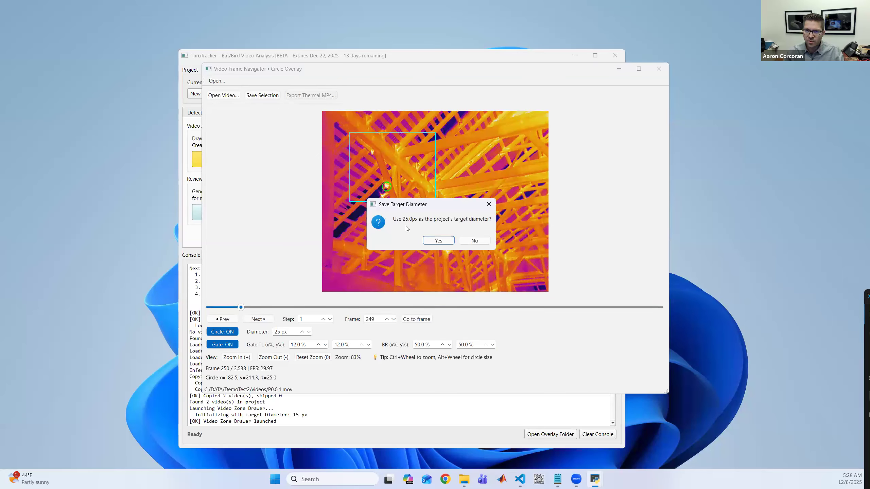
pyautogui.click(439, 241)
pyautogui.click(469, 245)
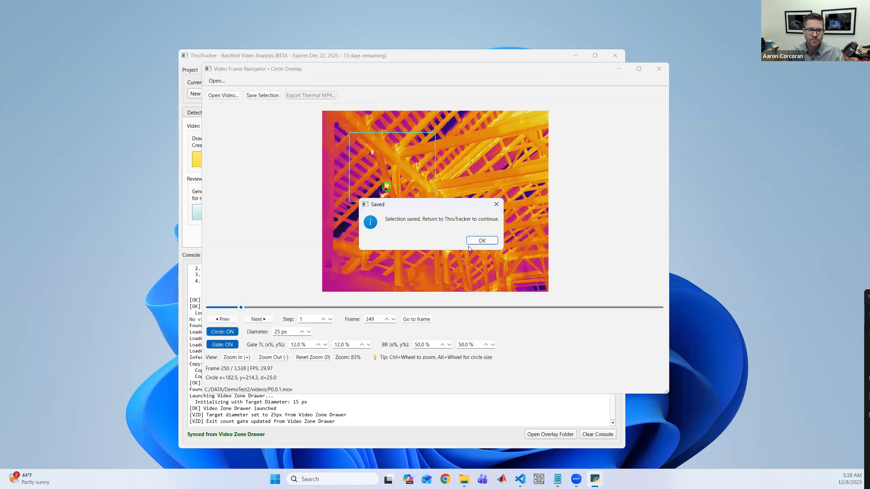
pyautogui.click(479, 242)
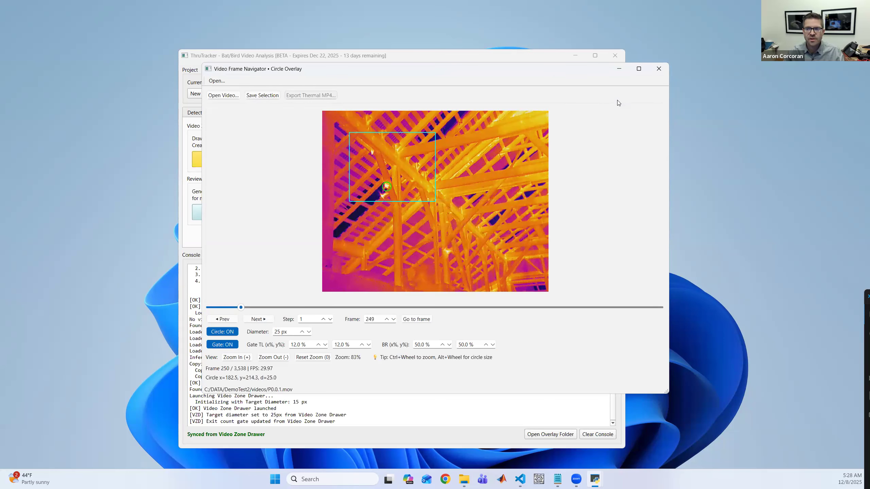
pyautogui.click(658, 69)
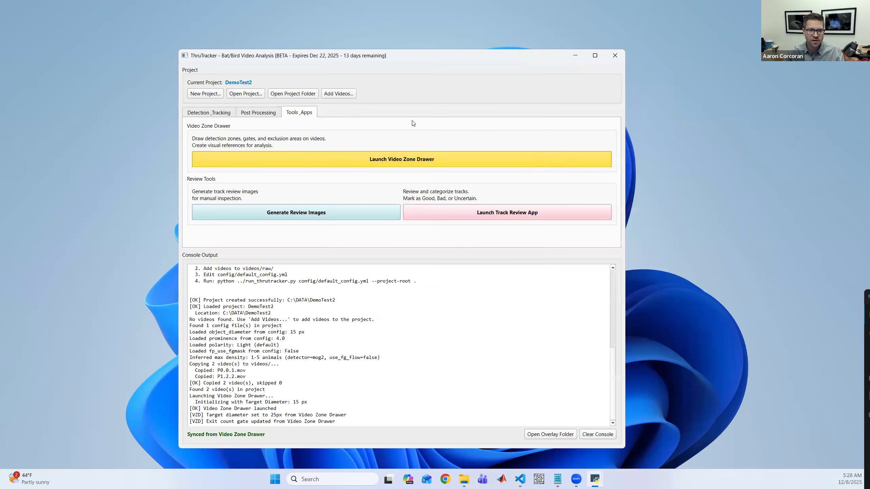
# Check the synced detector and gate settings, and set the exit count mode to Count Inside in the post-processing options.
pyautogui.click(209, 113)
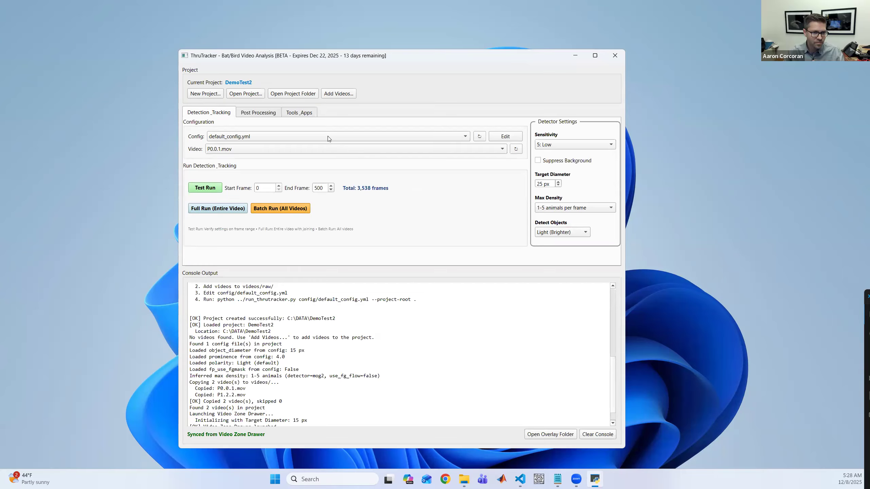
pyautogui.click(256, 114)
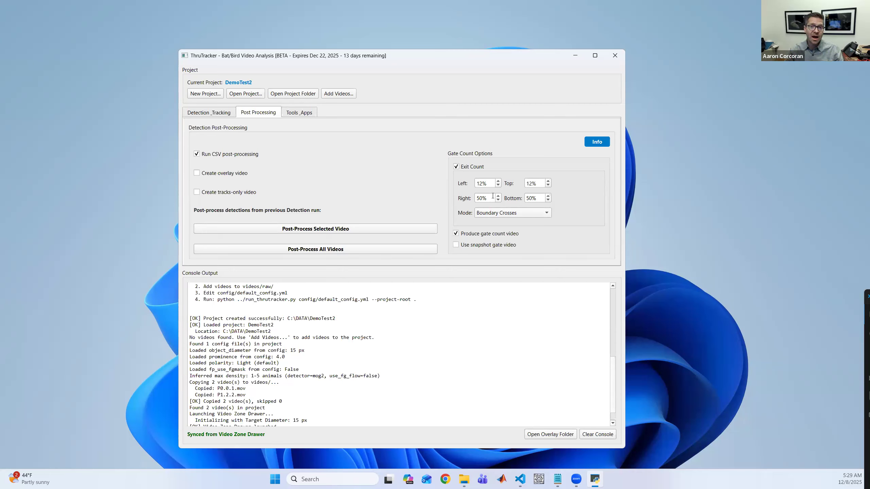
pyautogui.click(505, 213)
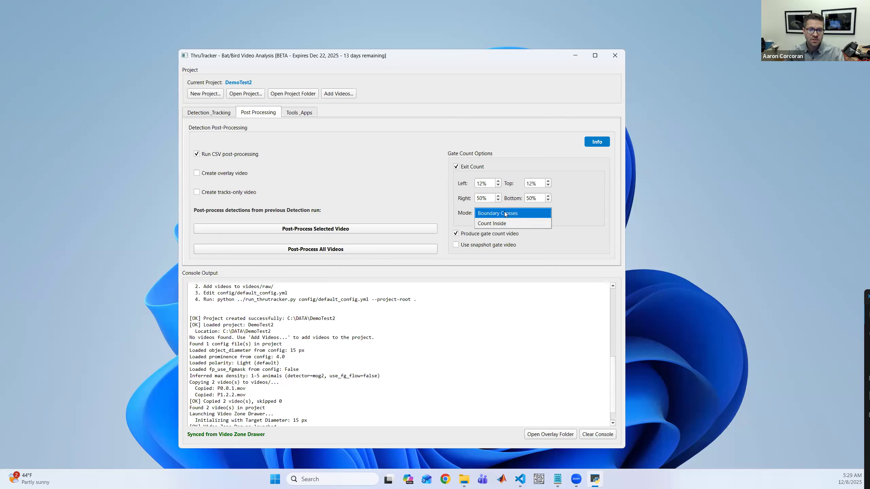
pyautogui.click(495, 222)
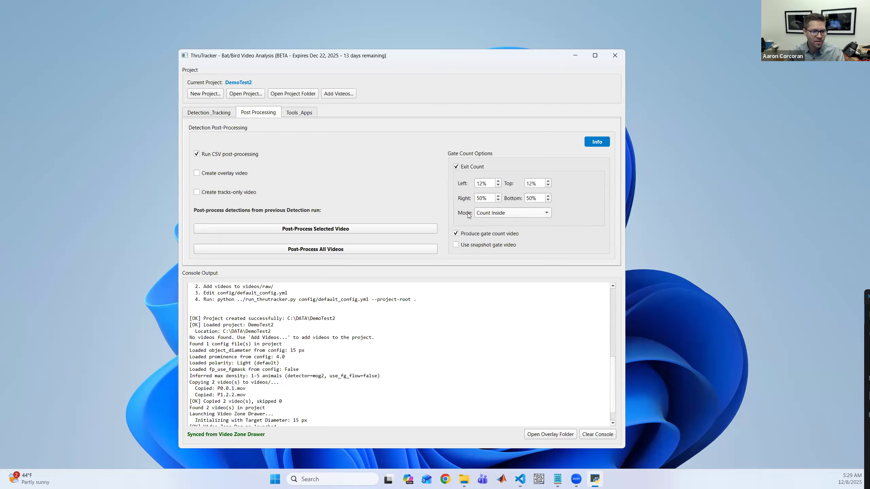
# Read the post-processing overview and enable creation of the tracks-only video.
pyautogui.click(597, 142)
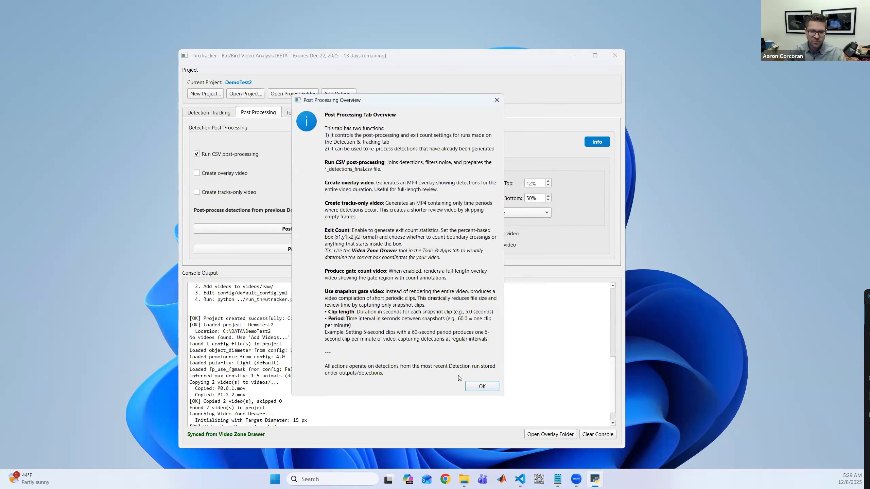
pyautogui.click(486, 388)
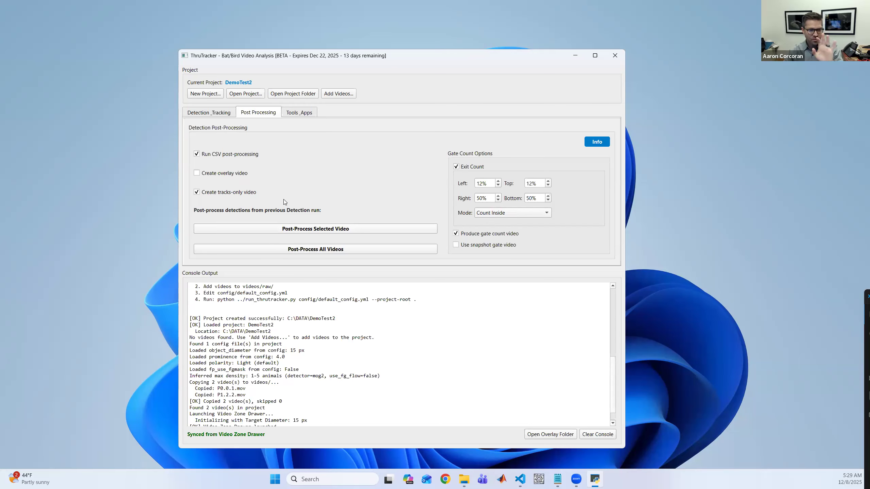
# Run a test detection on frames 0 to 500 of P0.0.1.mov and highlight the gate counts in the console output.
pyautogui.click(209, 114)
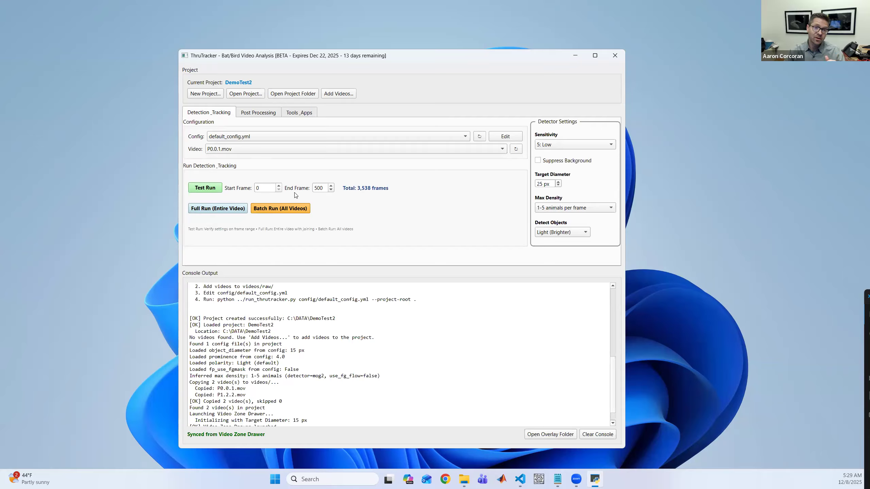
pyautogui.click(205, 189)
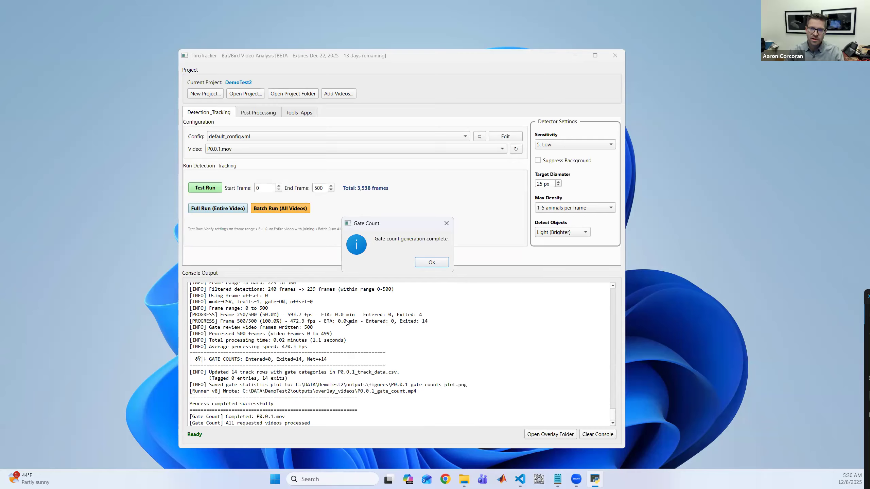
pyautogui.press('Return')
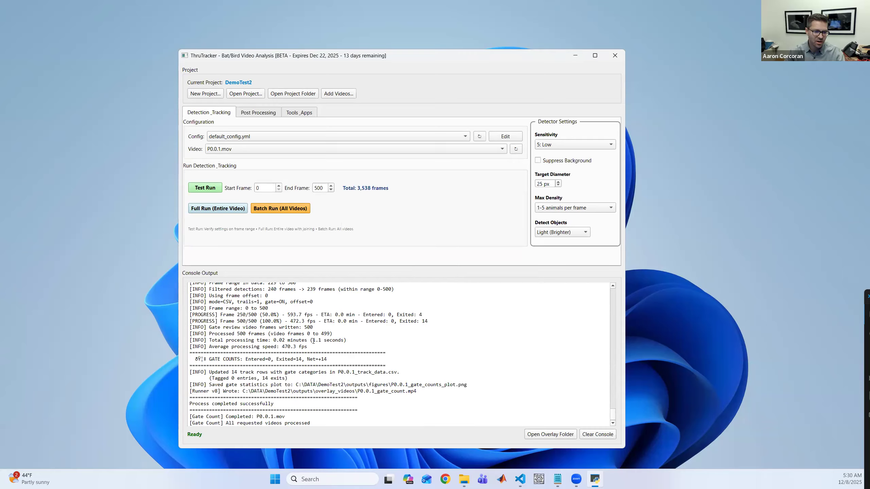
pyautogui.moveTo(328, 359); pyautogui.dragTo(218, 358)
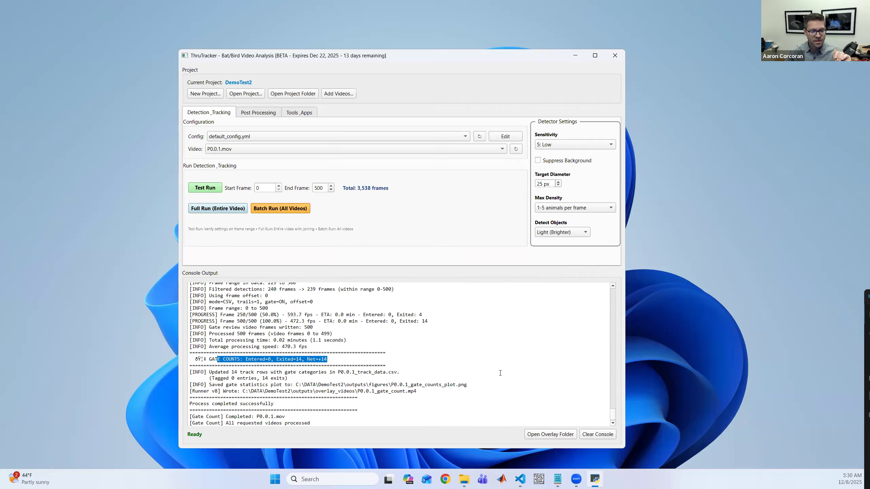
# Open P0.0.1_gate_count.mp4 from the overlay videos folder in VirtualDub2 and play it up to frame 296.
pyautogui.click(552, 434)
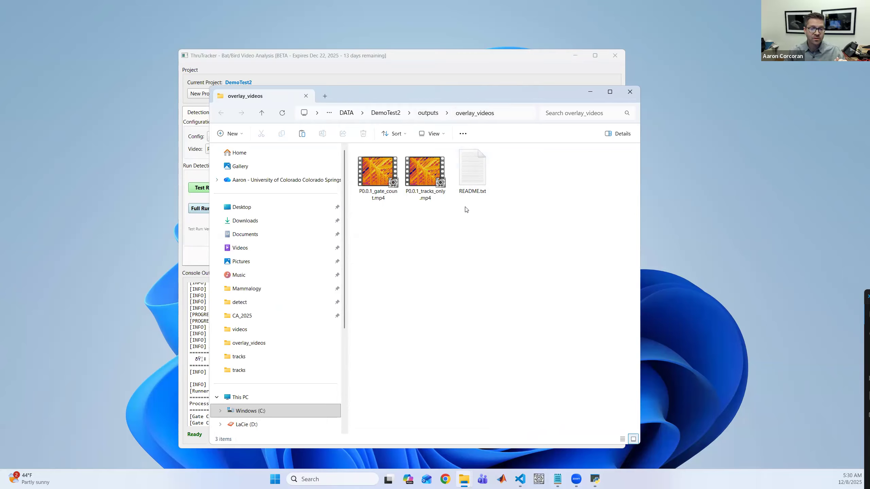
pyautogui.click(379, 180)
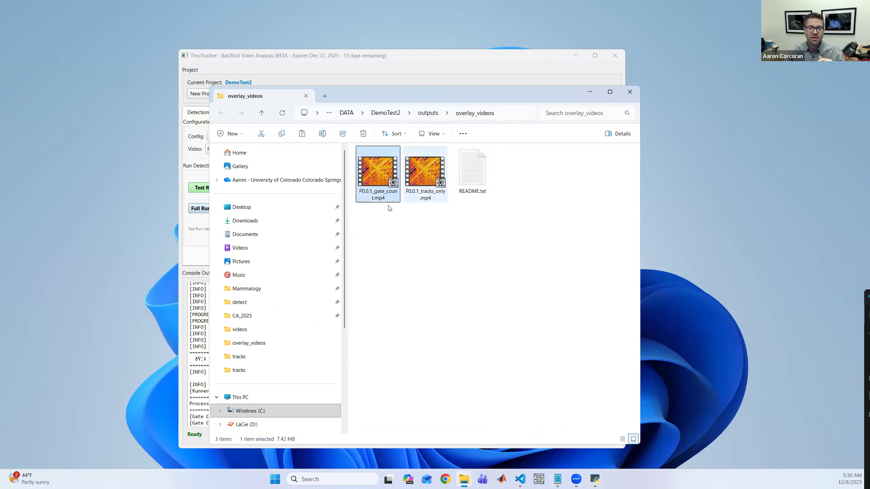
pyautogui.click(407, 232)
pyautogui.doubleClick(379, 176)
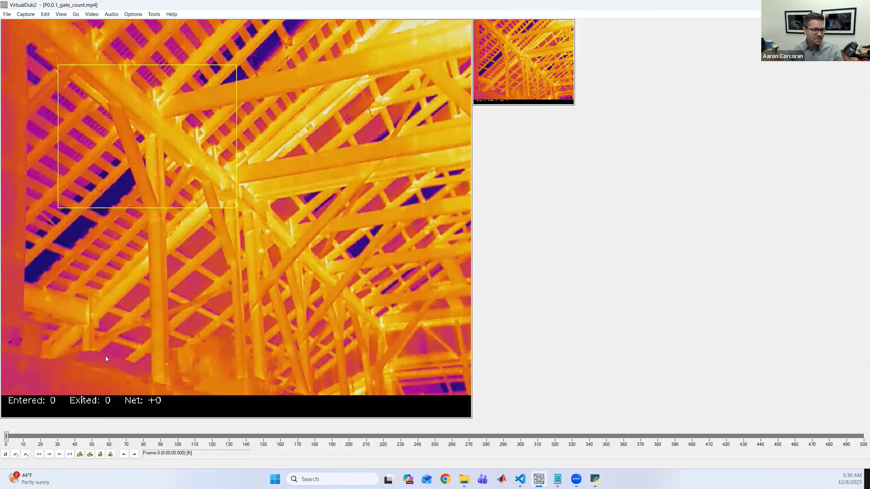
pyautogui.press('space')
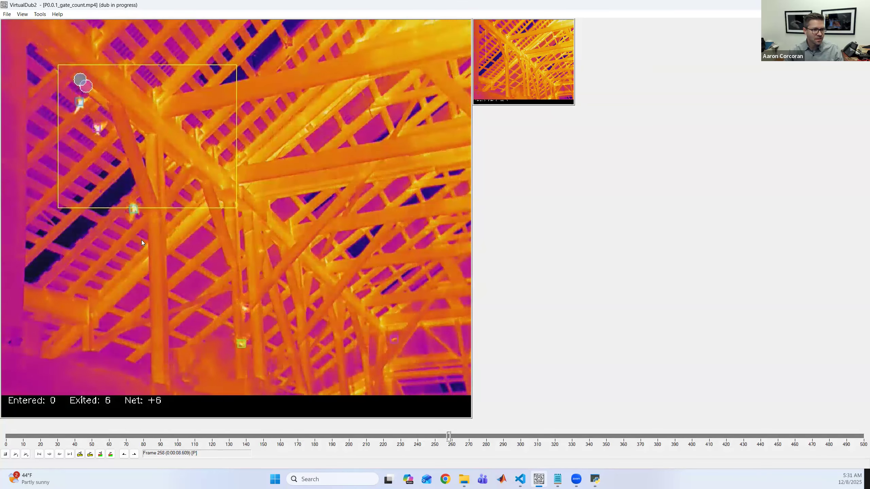
pyautogui.press('space')
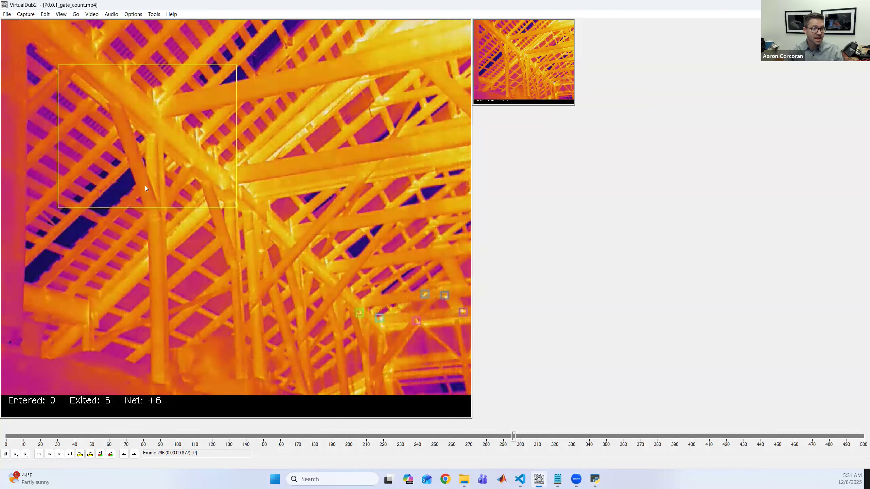
# Step the gate count video backward frame by frame to frame 242, examining the bats tracked around the gate.
pyautogui.press('Left')
pyautogui.press('Left')
pyautogui.press('Left')
pyautogui.press('Left')
pyautogui.press('Left')
pyautogui.press('Left')
pyautogui.press('Left')
pyautogui.press('Left')
pyautogui.press('Left')
pyautogui.press('Left')
pyautogui.press('Left')
pyautogui.press('Left')
pyautogui.press('Left')
pyautogui.press('Left')
pyautogui.press('Left')
pyautogui.press('Left')
pyautogui.press('Left')
pyautogui.press('Left')
pyautogui.press('Left')
pyautogui.press('Left')
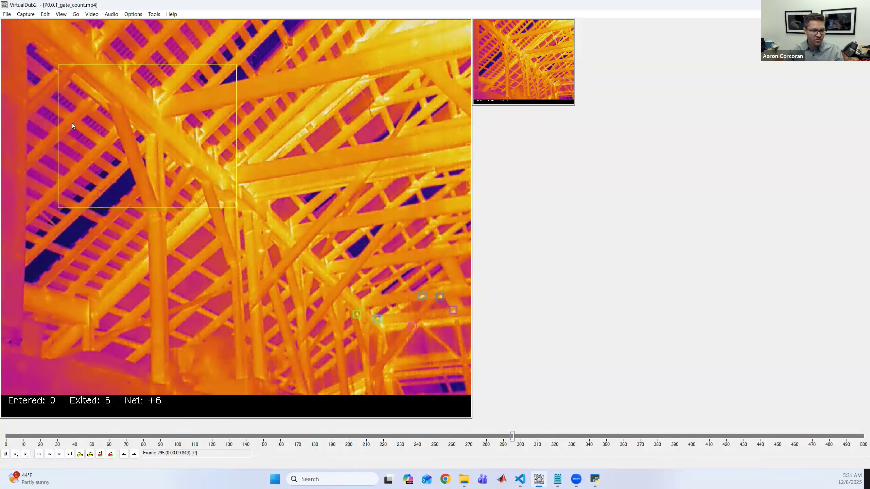
pyautogui.press('Left')
pyautogui.press('Left')
pyautogui.press('Left')
pyautogui.press('Left')
pyautogui.press('Left')
pyautogui.press('Left')
pyautogui.press('Left')
pyautogui.press('Left')
pyautogui.press('Left')
pyautogui.press('Left')
pyautogui.press('Left')
pyautogui.press('Left')
pyautogui.press('Left')
pyautogui.press('Left')
pyautogui.press('Left')
pyautogui.press('Left')
pyautogui.press('Left')
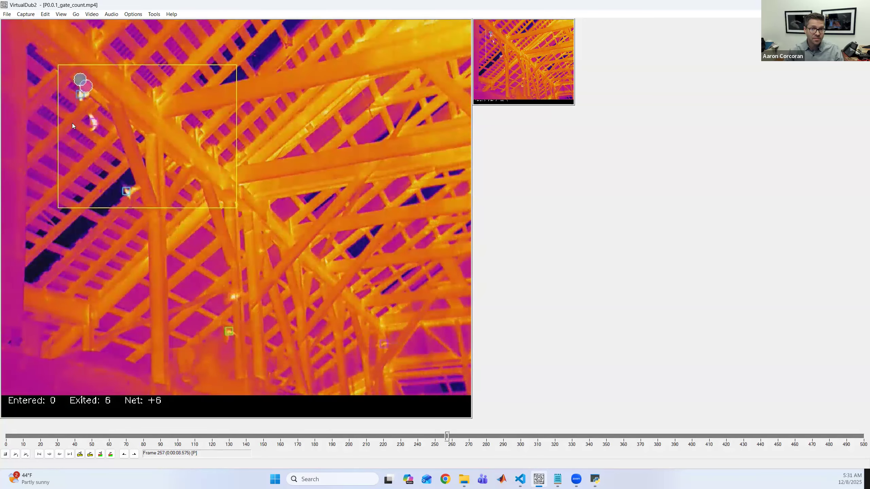
pyautogui.press('Left')
pyautogui.press('Left')
pyautogui.press('Left')
pyautogui.press('Left')
pyautogui.press('Left')
pyautogui.press('Left')
pyautogui.press('Left')
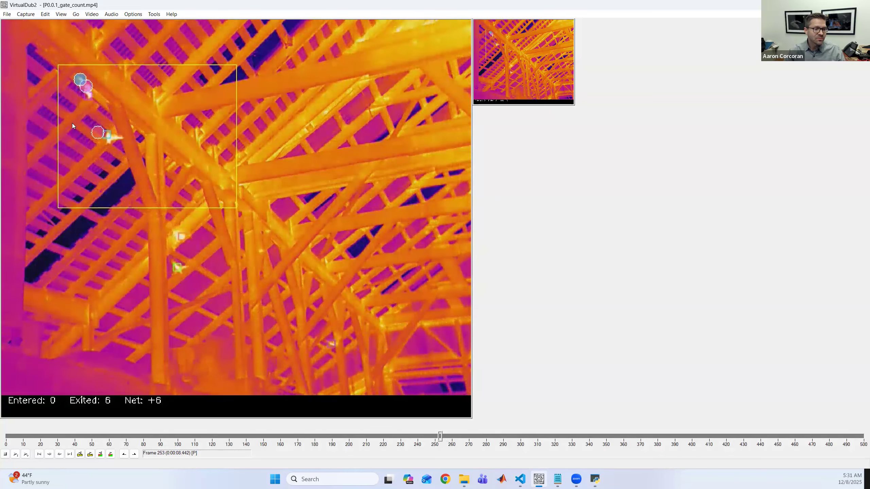
pyautogui.press('Left')
pyautogui.press('Left')
pyautogui.press('Left')
pyautogui.press('Left')
pyautogui.press('Left')
pyautogui.press('Left')
pyautogui.press('Left')
pyautogui.press('Left')
pyautogui.press('Left')
pyautogui.press('Left')
pyautogui.press('Left')
pyautogui.press('Left')
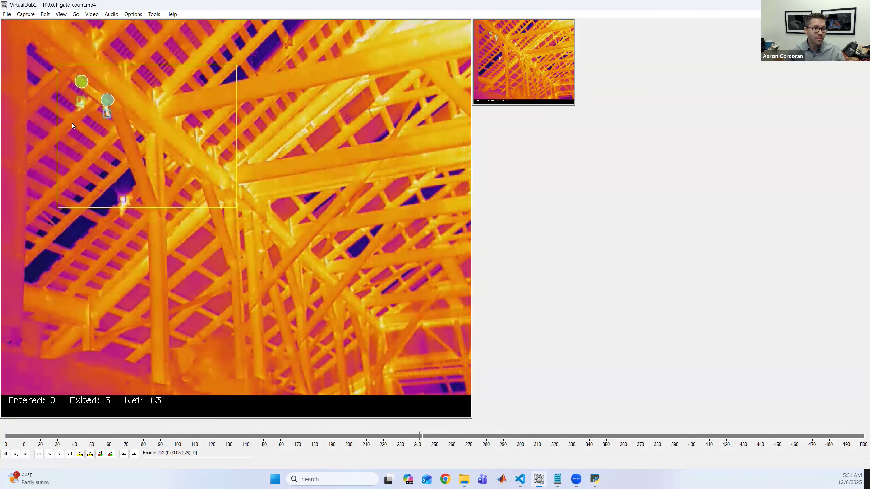
# Step the gate count video backward frame by frame to frame 230, examining where the first exit is counted.
pyautogui.press('Left')
pyautogui.press('Left')
pyautogui.press('Left')
pyautogui.press('Left')
pyautogui.press('Left')
pyautogui.press('Left')
pyautogui.press('Left')
pyautogui.press('Left')
pyautogui.press('Left')
pyautogui.press('Left')
pyautogui.press('Left')
pyautogui.press('Left')
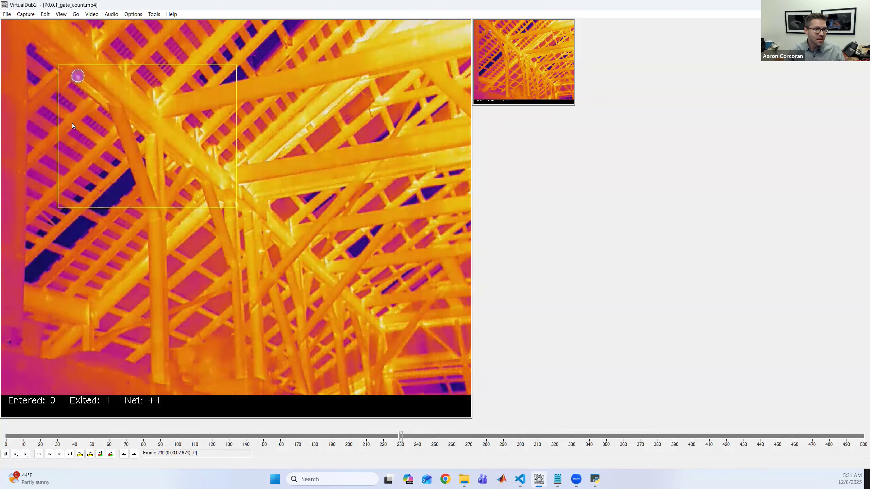
# Step the gate count video forward frame by frame to frame 275, examining how each bat crossing the gate is counted.
pyautogui.press('Right')
pyautogui.press('Right')
pyautogui.press('Right')
pyautogui.press('Right')
pyautogui.press('Right')
pyautogui.press('Right')
pyautogui.press('Right')
pyautogui.press('Right')
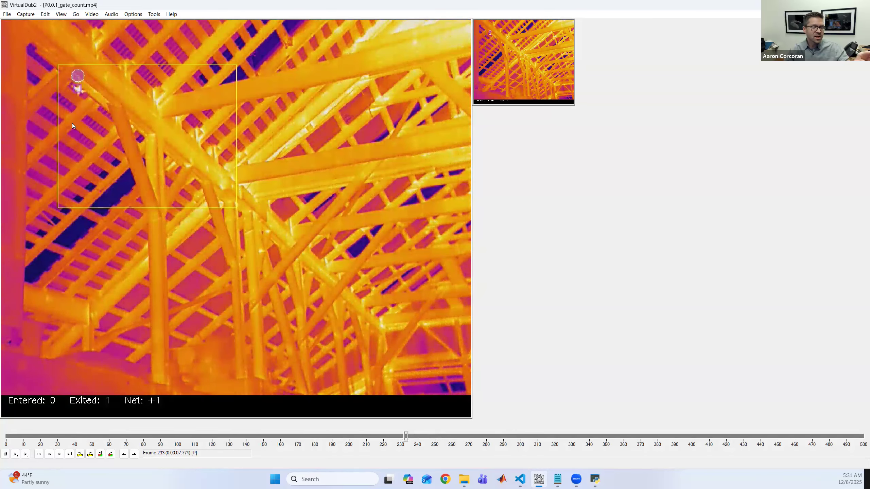
pyautogui.press('Right')
pyautogui.press('Right')
pyautogui.press('Right')
pyautogui.press('Right')
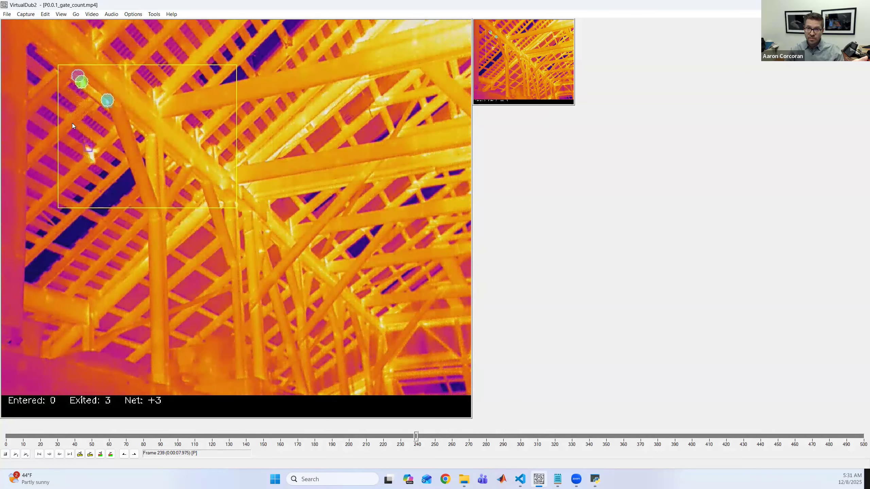
pyautogui.press('Right')
pyautogui.press('Right')
pyautogui.press('Right')
pyautogui.press('Right')
pyautogui.press('Right')
pyautogui.press('Right')
pyautogui.press('Right')
pyautogui.press('Right')
pyautogui.press('Right')
pyautogui.press('Right')
pyautogui.press('Right')
pyautogui.press('Right')
pyautogui.press('Right')
pyautogui.press('Right')
pyautogui.press('Right')
pyautogui.press('Right')
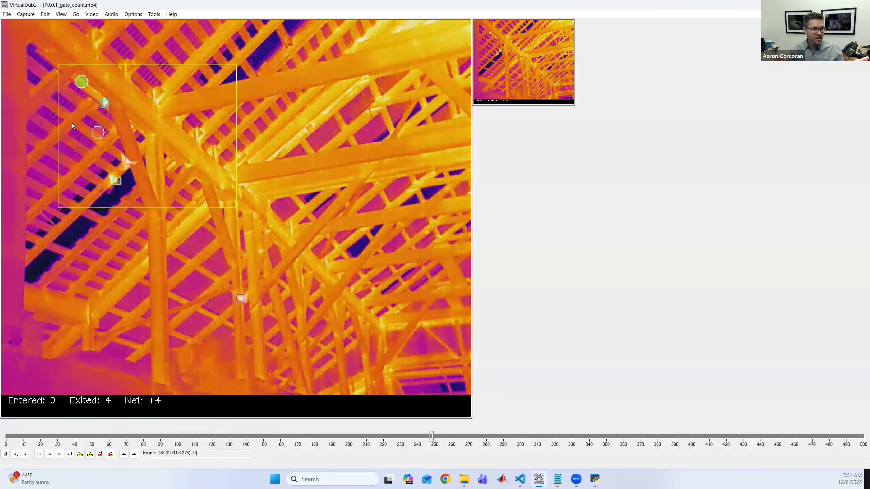
pyautogui.press('Right')
pyautogui.press('Right')
pyautogui.press('Right')
pyautogui.press('Right')
pyautogui.press('Right')
pyautogui.press('Right')
pyautogui.press('Right')
pyautogui.press('Right')
pyautogui.press('Right')
pyautogui.press('Right')
pyautogui.press('Right')
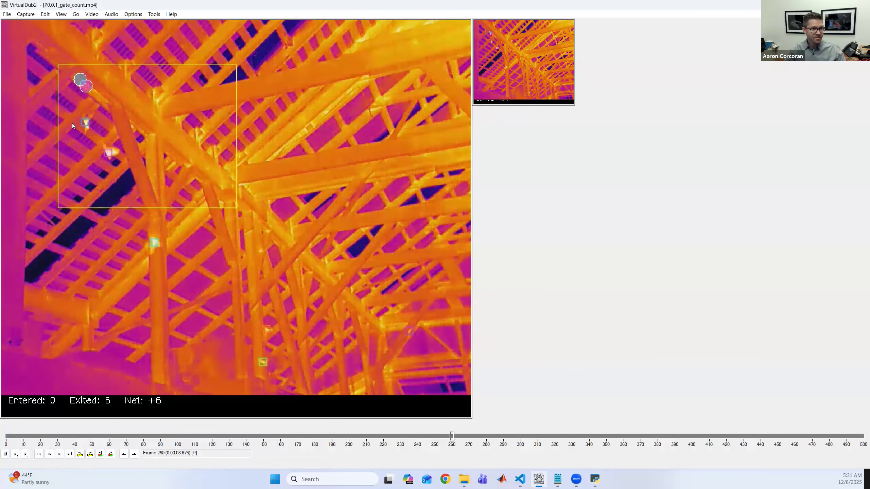
pyautogui.press('Right')
pyautogui.press('Right')
pyautogui.press('Right')
pyautogui.press('Right')
pyautogui.press('Right')
pyautogui.press('Right')
pyautogui.press('Right')
pyautogui.press('Right')
pyautogui.press('Right')
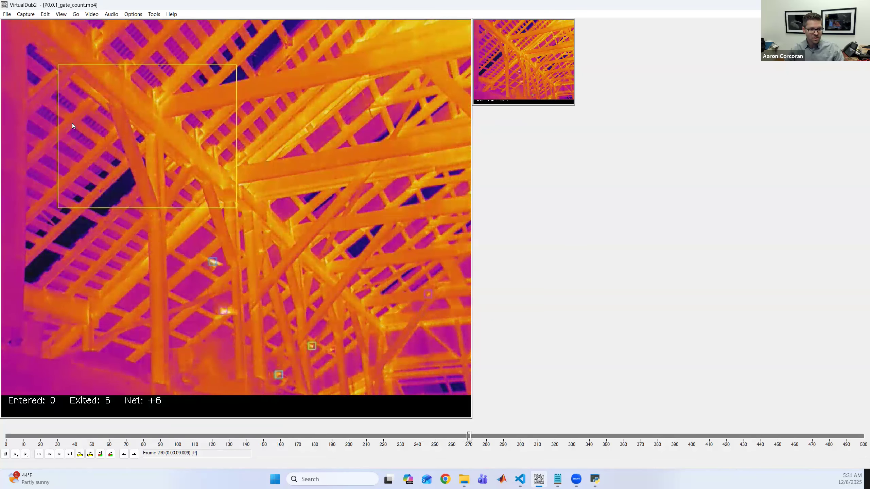
pyautogui.press('Right')
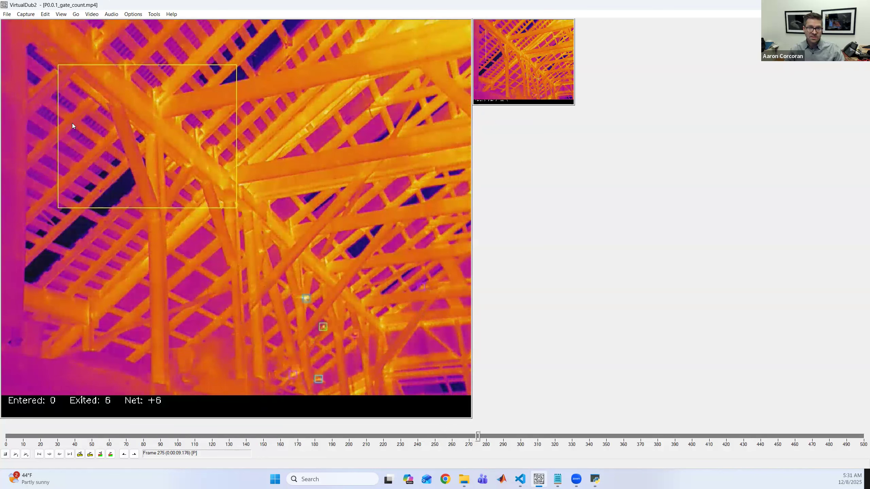
# Play the gate count video on to frame 374 and open P0.0.1_tracks_only.mp4 for viewing.
pyautogui.press('space')
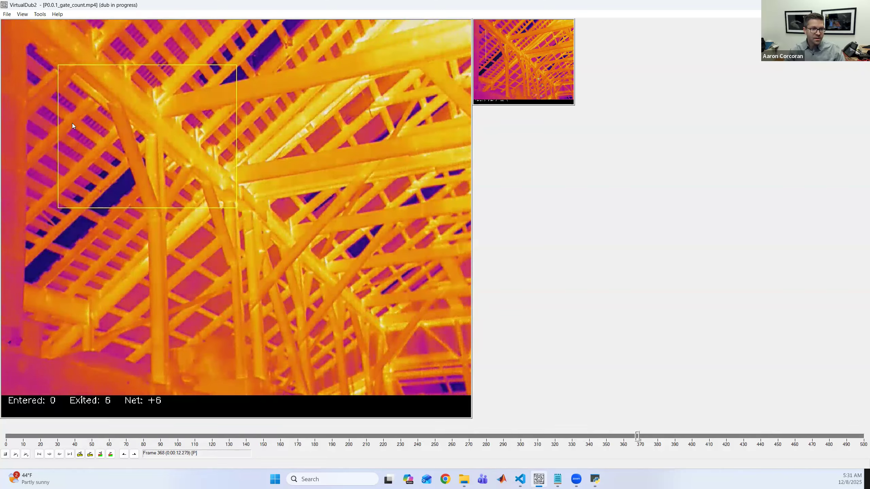
pyautogui.press('space')
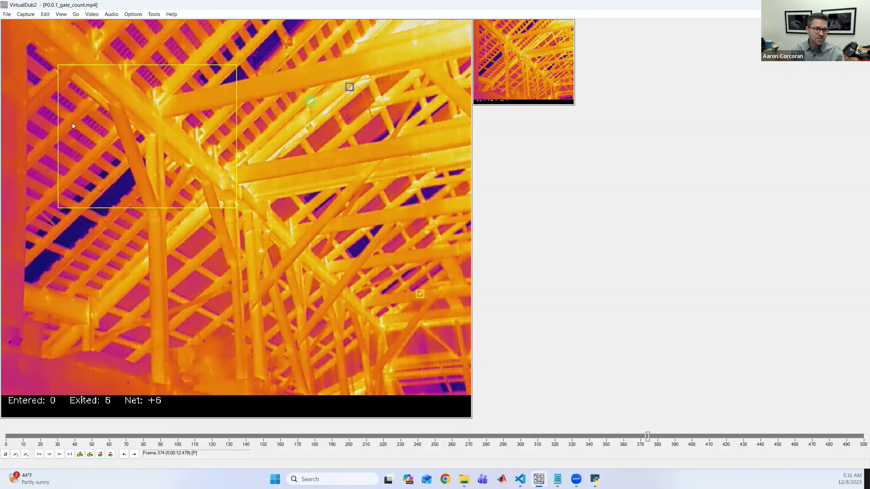
pyautogui.press('space')
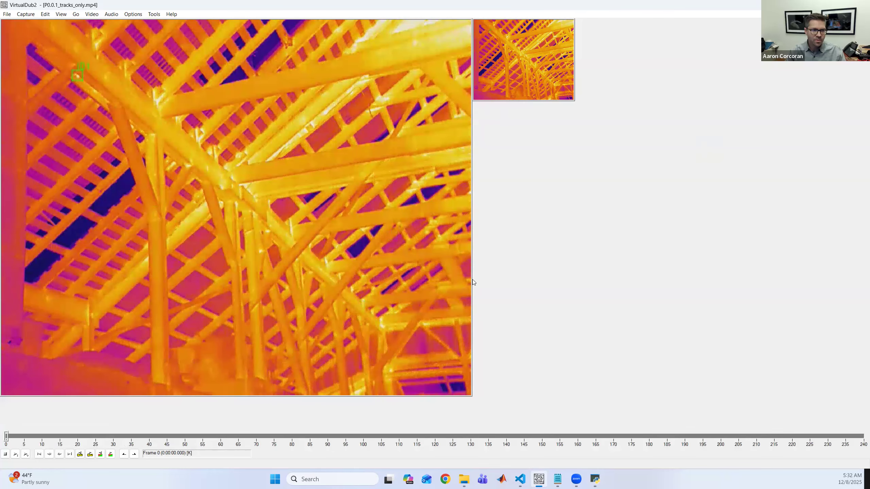
# Step P0.0.1_tracks_only.mp4 forward frame by frame to frame 103, examining the labelled track IDs, and close the video.
pyautogui.press('Right')
pyautogui.press('Right')
pyautogui.press('Right')
pyautogui.press('Right')
pyautogui.press('Right')
pyautogui.press('Right')
pyautogui.press('Right')
pyautogui.press('Right')
pyautogui.press('Right')
pyautogui.press('Right')
pyautogui.press('Right')
pyautogui.press('Right')
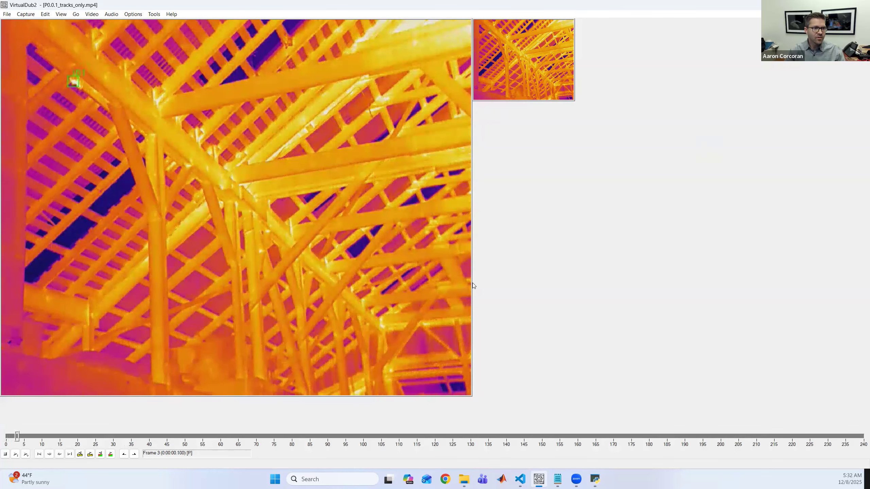
pyautogui.press('Right')
pyautogui.press('Right')
pyautogui.press('Right')
pyautogui.press('Right')
pyautogui.press('Right')
pyautogui.press('Right')
pyautogui.press('Right')
pyautogui.press('Right')
pyautogui.press('Right')
pyautogui.press('Right')
pyautogui.press('Right')
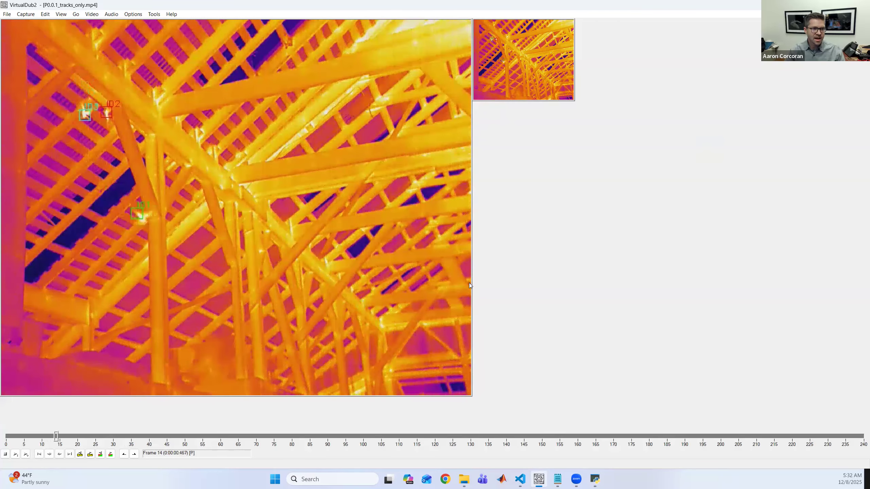
pyautogui.press('Right')
pyautogui.press('Right')
pyautogui.press('Right')
pyautogui.press('Right')
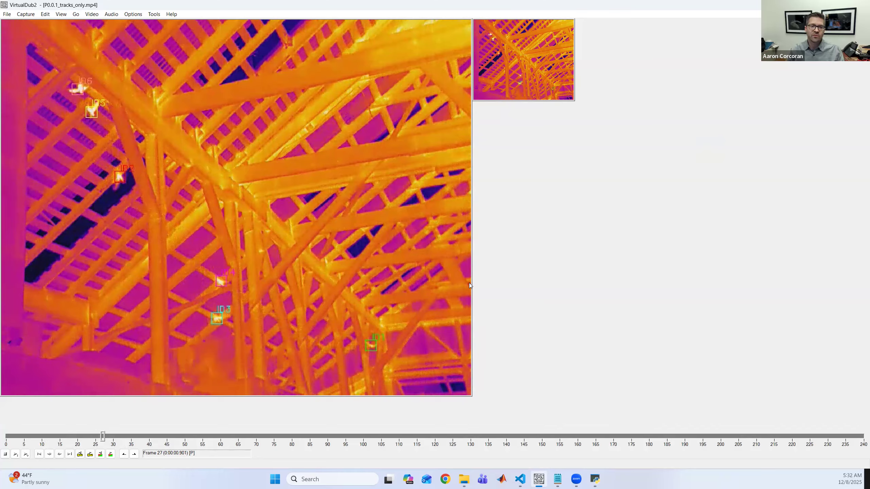
pyautogui.press('Right')
pyautogui.press('Right')
pyautogui.press('Right')
pyautogui.press('Right')
pyautogui.press('Right')
pyautogui.press('Right')
pyautogui.press('Right')
pyautogui.press('Right')
pyautogui.press('Right')
pyautogui.press('Right')
pyautogui.press('Right')
pyautogui.press('Right')
pyautogui.press('Right')
pyautogui.press('Right')
pyautogui.press('Right')
pyautogui.press('Right')
pyautogui.press('Right')
pyautogui.press('Right')
pyautogui.press('Right')
pyautogui.press('Right')
pyautogui.press('Right')
pyautogui.press('Right')
pyautogui.press('Right')
pyautogui.press('Right')
pyautogui.press('Right')
pyautogui.press('Right')
pyautogui.press('Right')
pyautogui.press('Right')
pyautogui.press('Right')
pyautogui.press('Right')
pyautogui.press('Right')
pyautogui.press('Right')
pyautogui.press('Right')
pyautogui.press('Right')
pyautogui.press('Right')
pyautogui.press('Right')
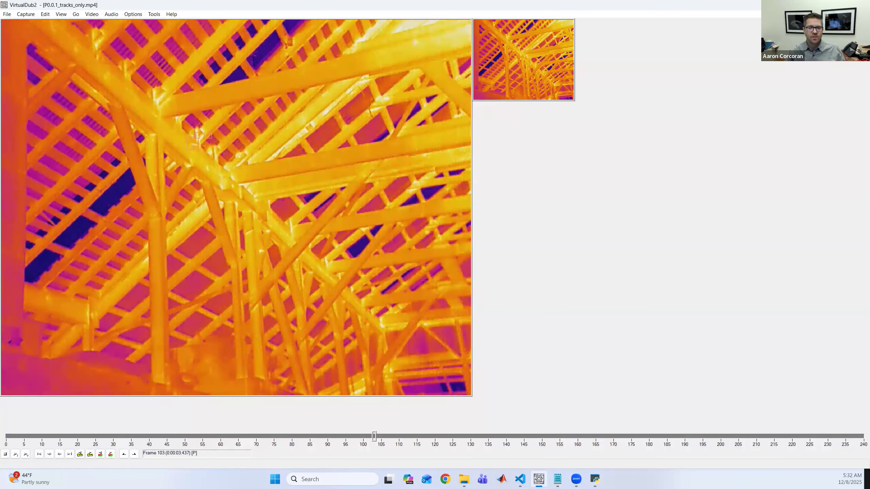
pyautogui.click(860, 5)
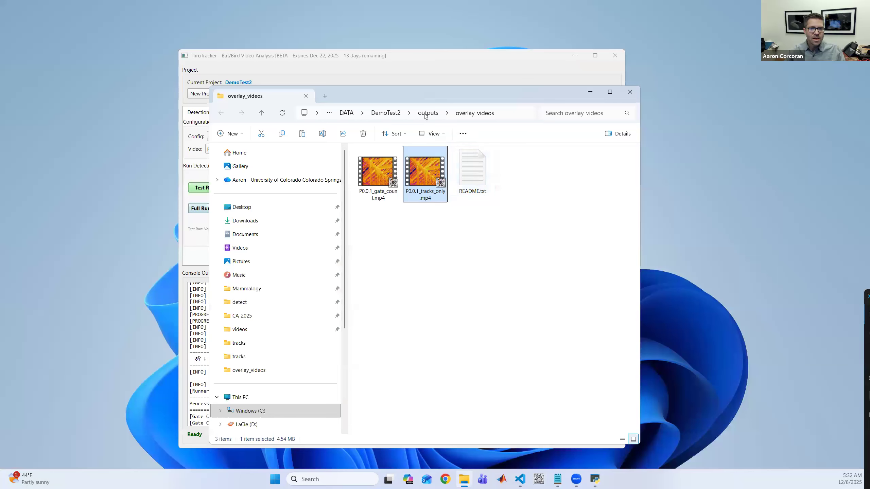
# Open P0.0.1_gate_counts_plot.png from the project's outputs/figures folder, examine the gate crossing statistics at full size, and close it.
pyautogui.click(428, 114)
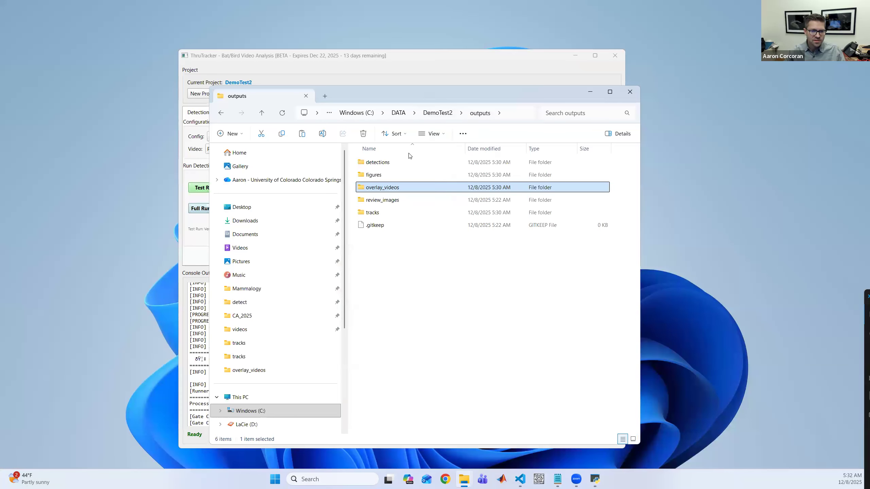
pyautogui.doubleClick(381, 175)
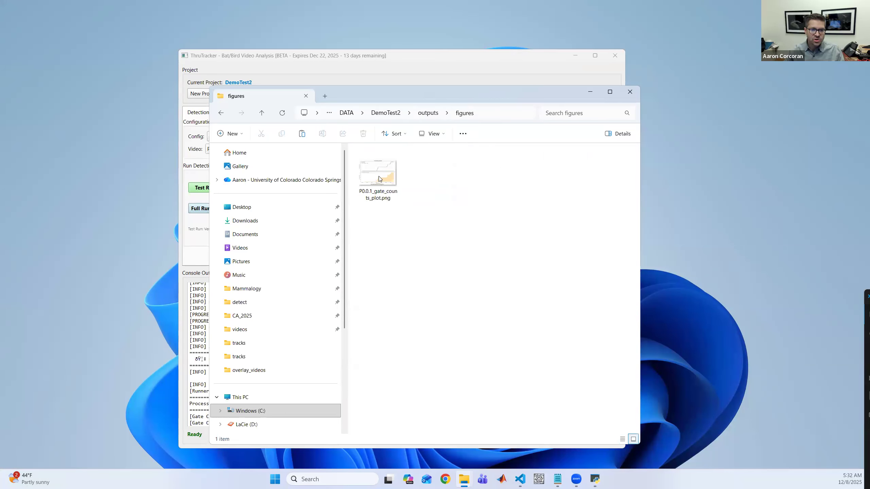
pyautogui.doubleClick(379, 177)
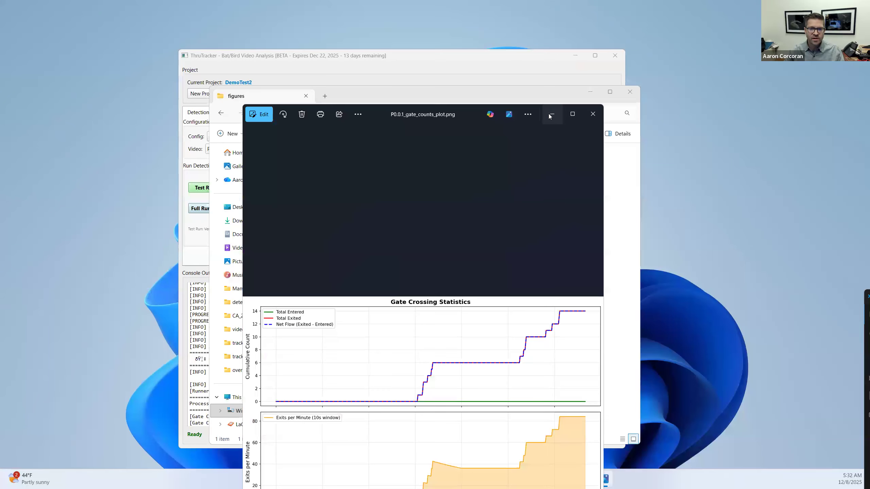
pyautogui.click(574, 114)
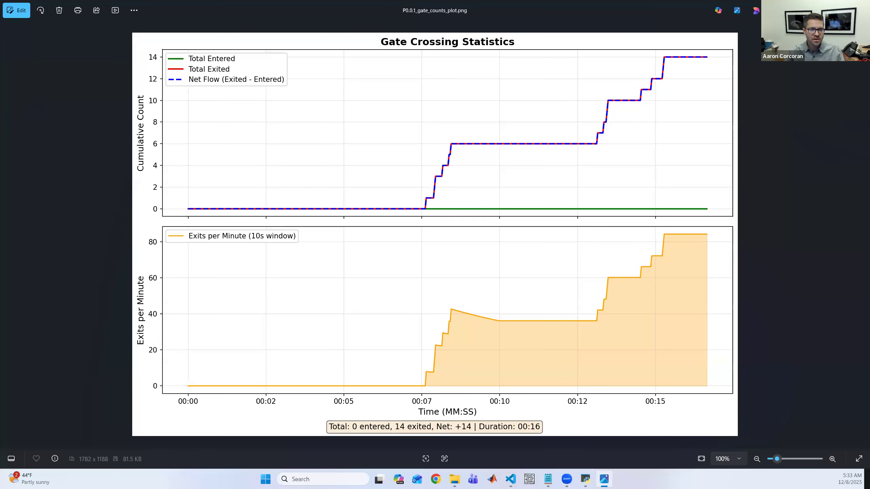
pyautogui.hotkey('alt', 'F4')
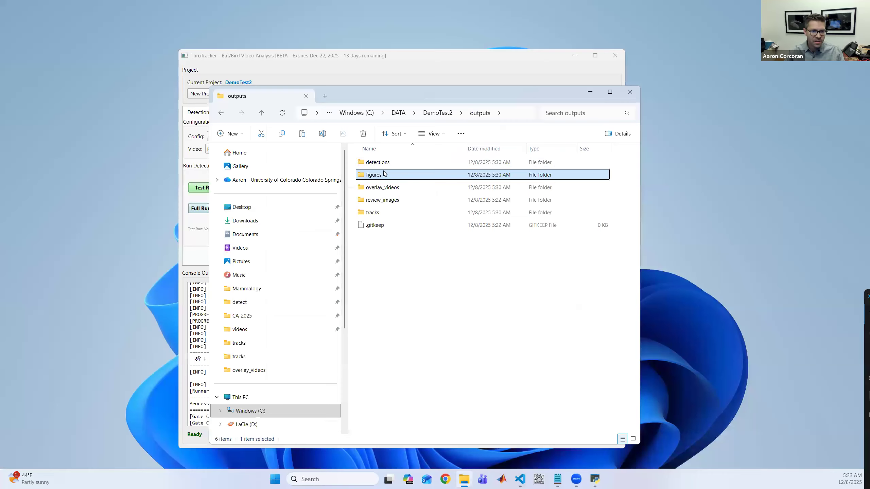
# Check the CSV files in the detections folder and examine the track categories in P0.0.1_track_data.csv from the tracks folder.
pyautogui.doubleClick(381, 163)
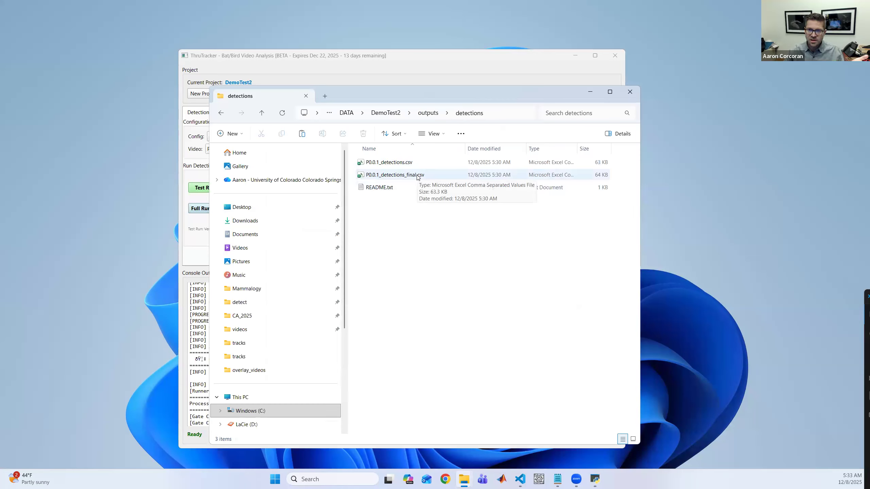
pyautogui.click(428, 113)
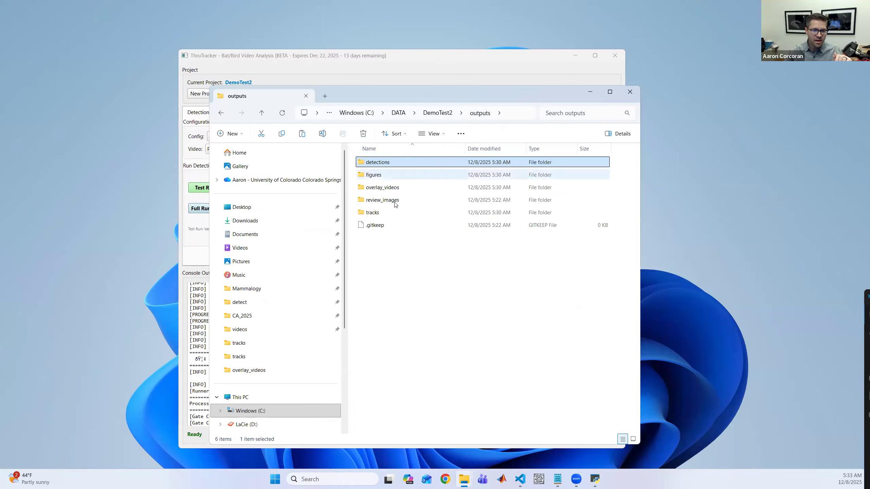
pyautogui.doubleClick(377, 213)
pyautogui.doubleClick(385, 163)
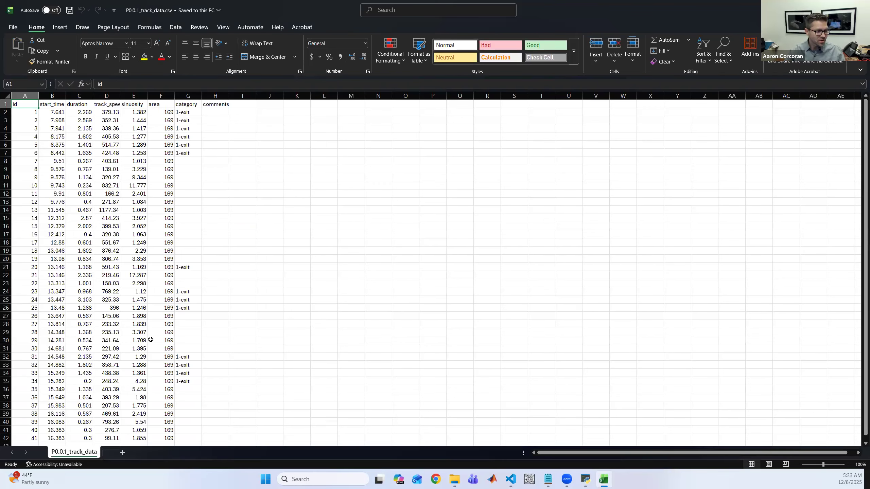
pyautogui.scroll(-2, 124, 373)
pyautogui.scroll(2, 124, 373)
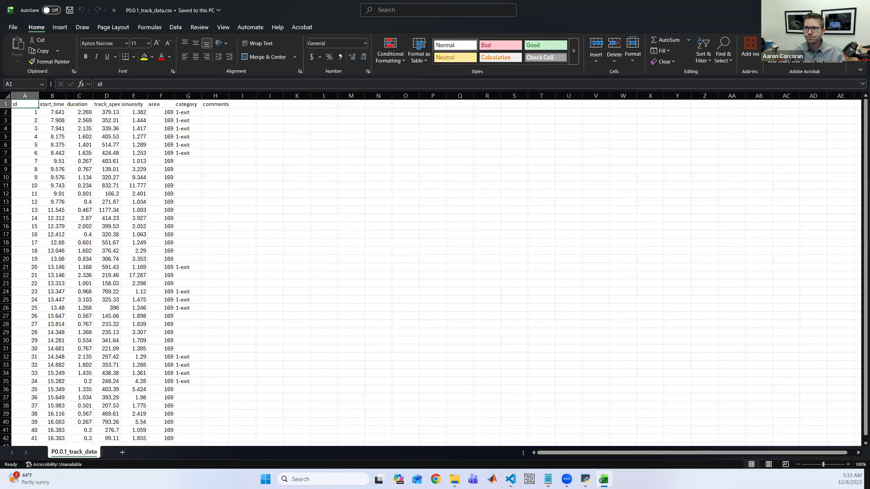
pyautogui.click(860, 9)
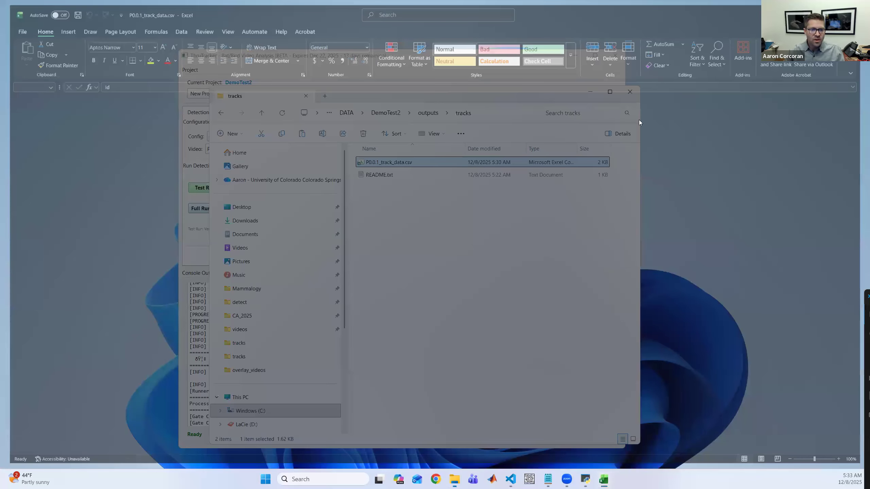
pyautogui.click(630, 92)
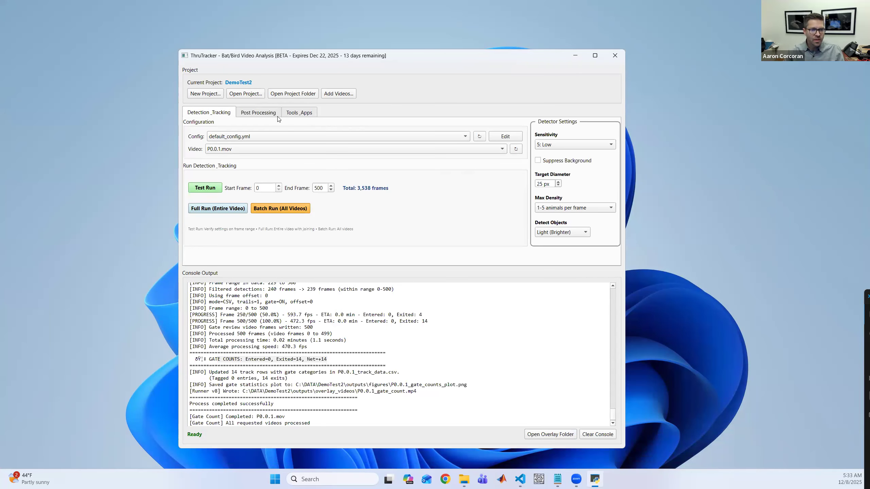
# Generate review images from P0.0.1_detections_final.csv, processing every 1st track with a maximum of 10 tracks.
pyautogui.click(302, 114)
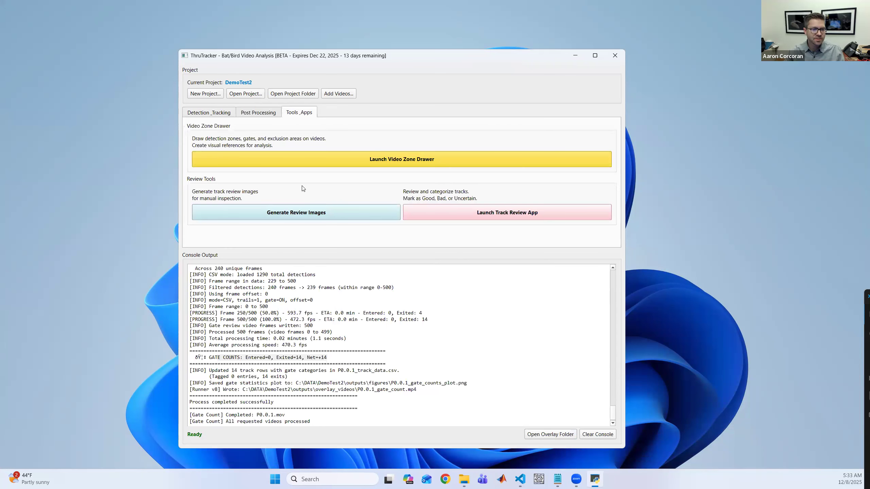
pyautogui.click(303, 213)
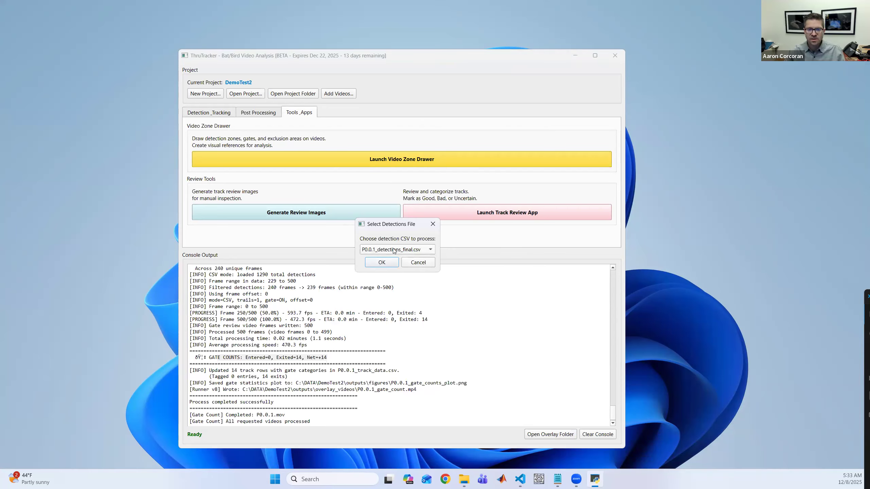
pyautogui.click(410, 249)
pyautogui.click(410, 249)
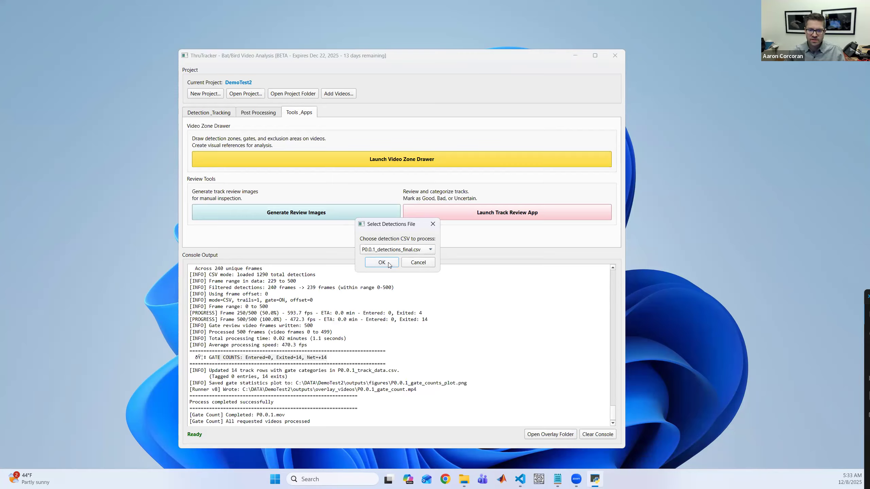
pyautogui.click(382, 263)
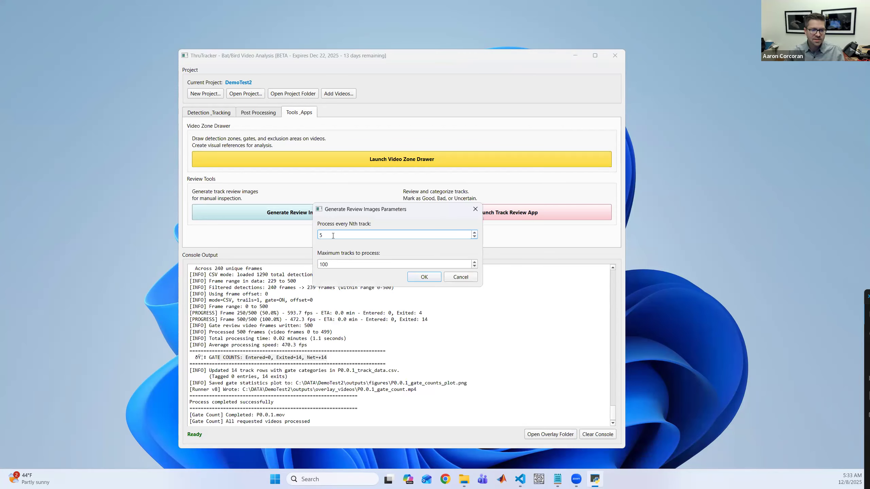
pyautogui.write('1')
pyautogui.press('Tab')
pyautogui.write('10')
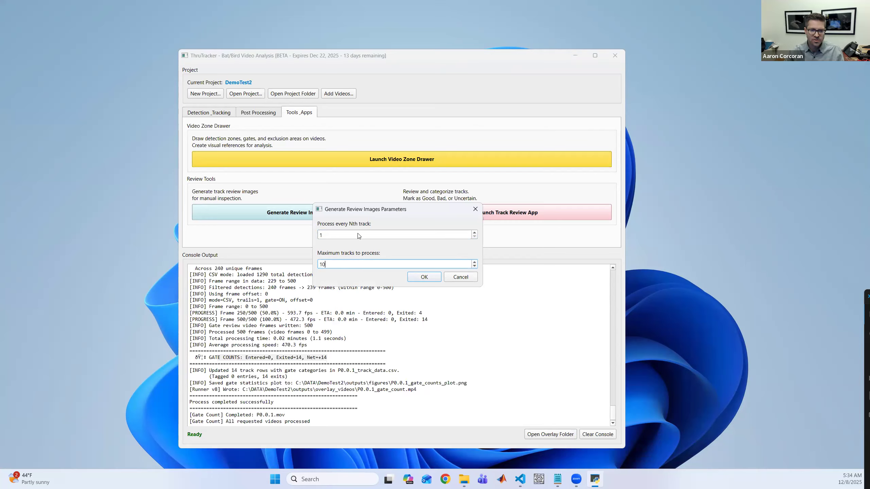
pyautogui.click(425, 277)
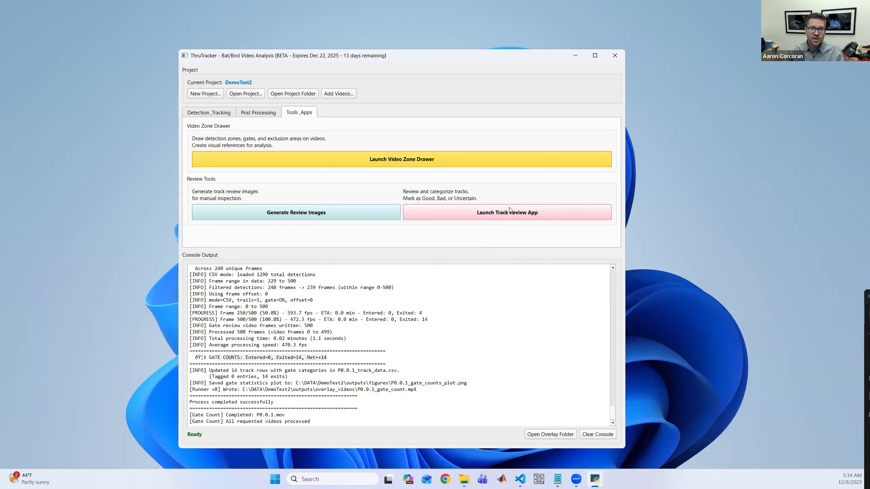
# Dismiss the offer to open the review image folder, launch the Track Review App, and load track plots from P0.0.1_track_data.csv.
pyautogui.click(521, 212)
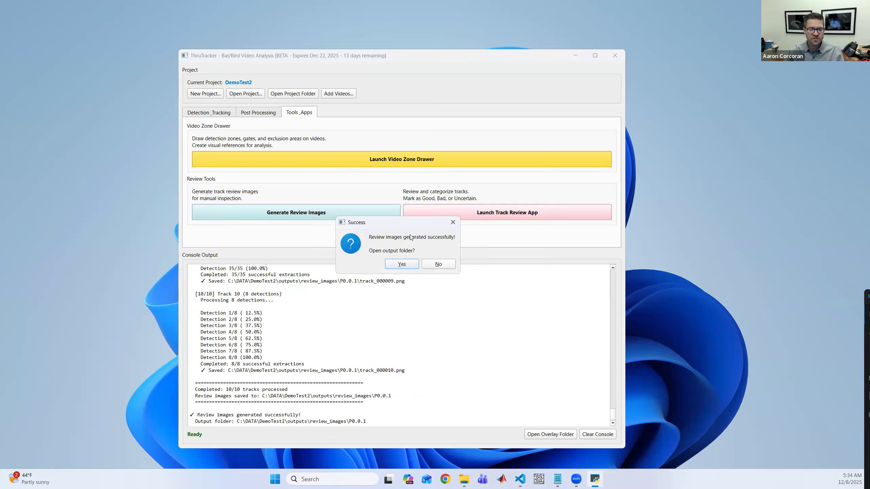
pyautogui.press('Escape')
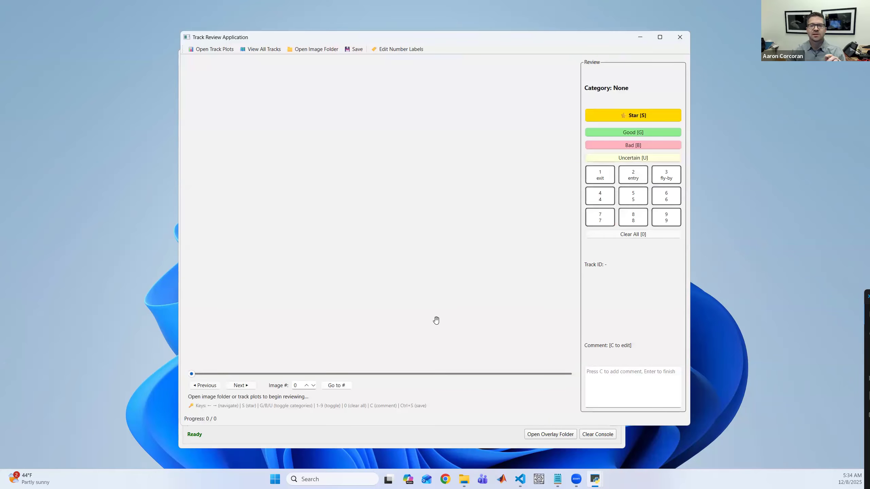
pyautogui.click(208, 50)
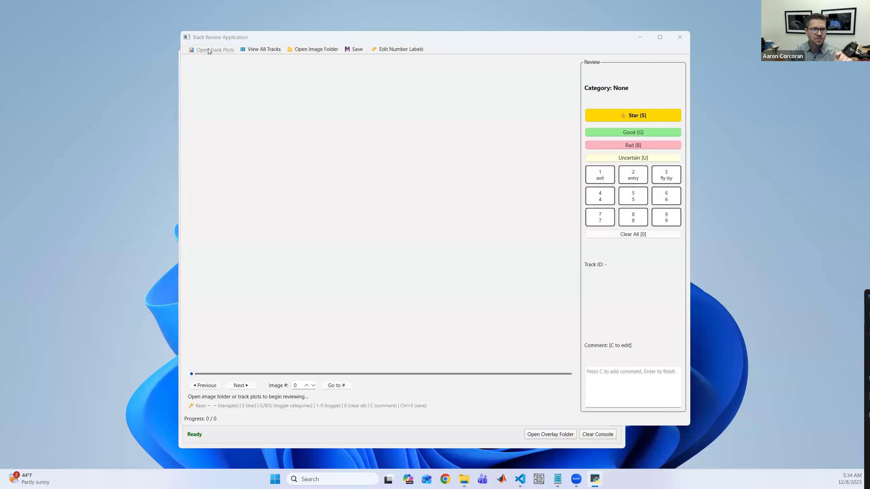
pyautogui.click(345, 112)
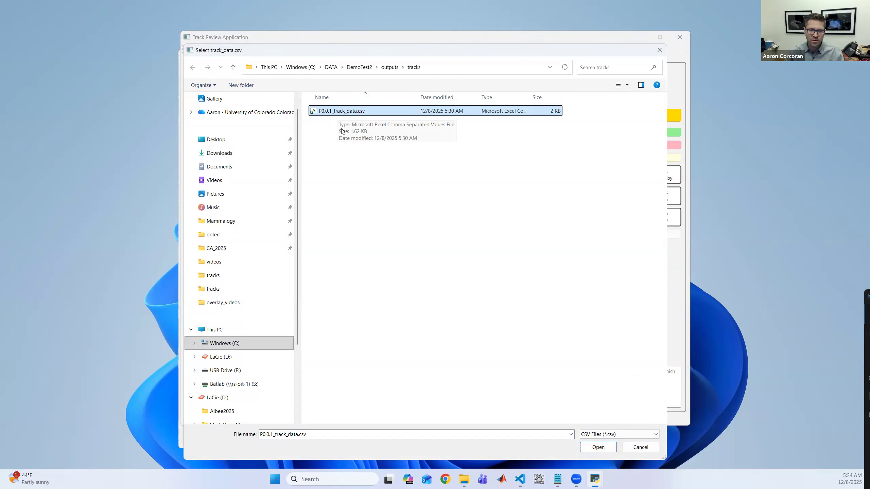
pyautogui.click(598, 447)
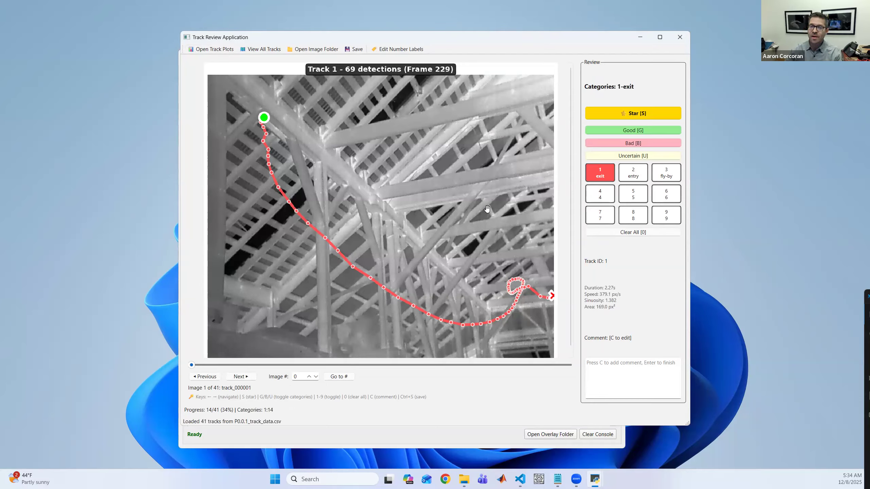
# Review the plots of tracks 1 to 6 one by one, checking each flight path and its assigned category.
pyautogui.click(604, 177)
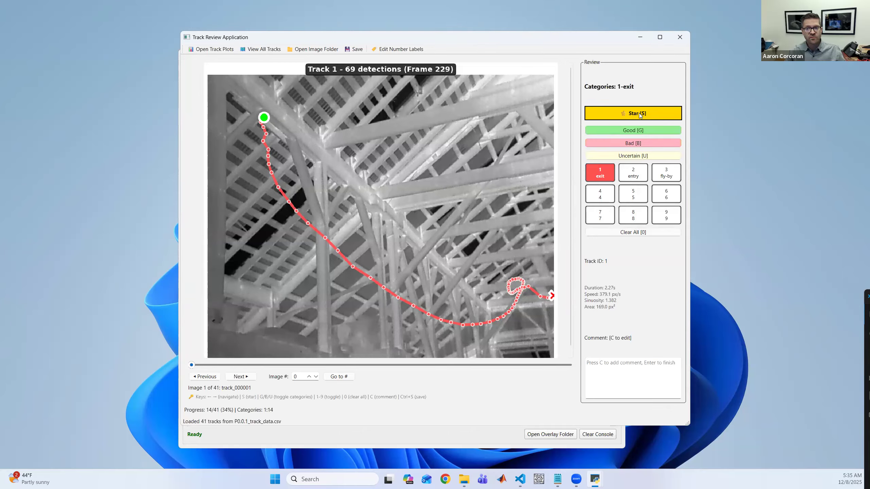
pyautogui.click(640, 130)
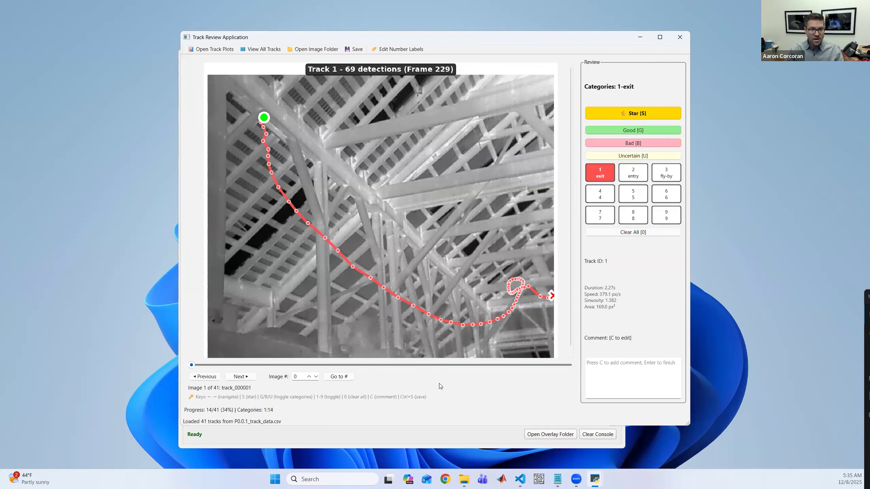
pyautogui.press('Right')
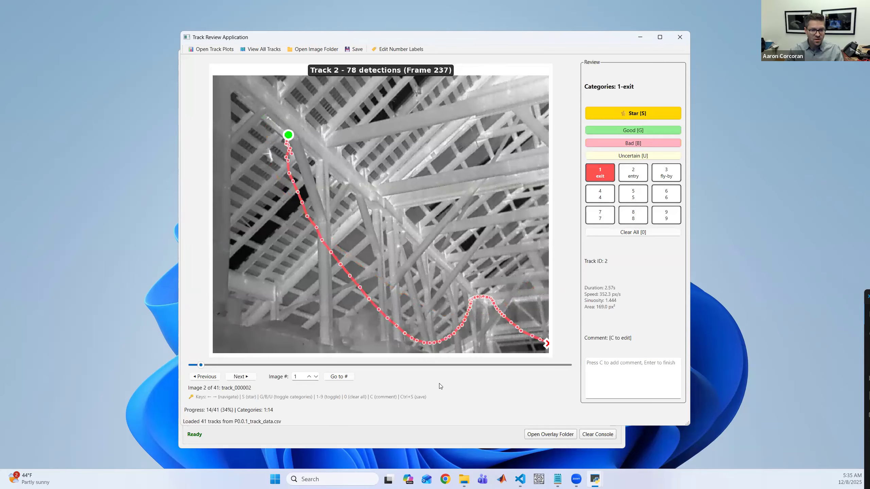
pyautogui.press('Right')
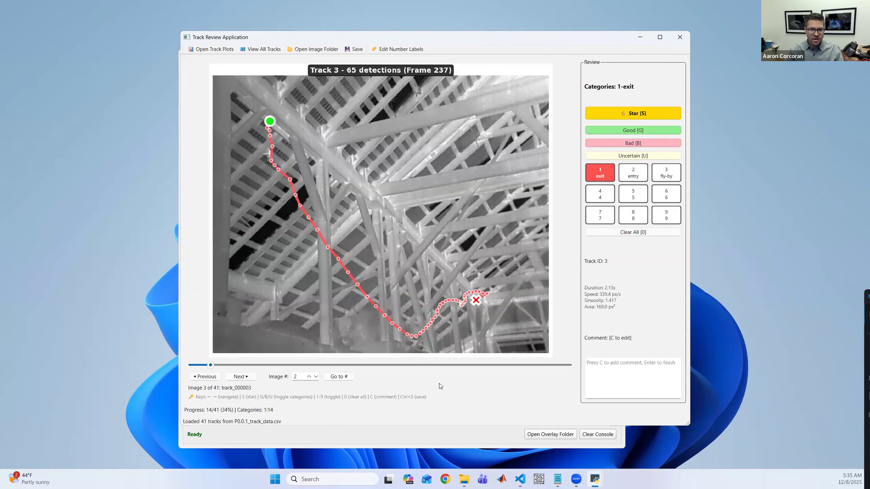
pyautogui.press('Right')
pyautogui.press('Right')
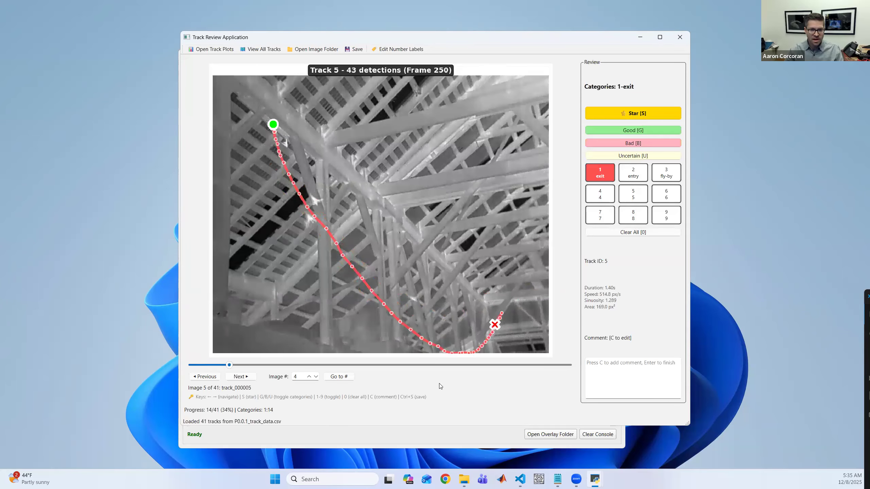
pyautogui.press('Right')
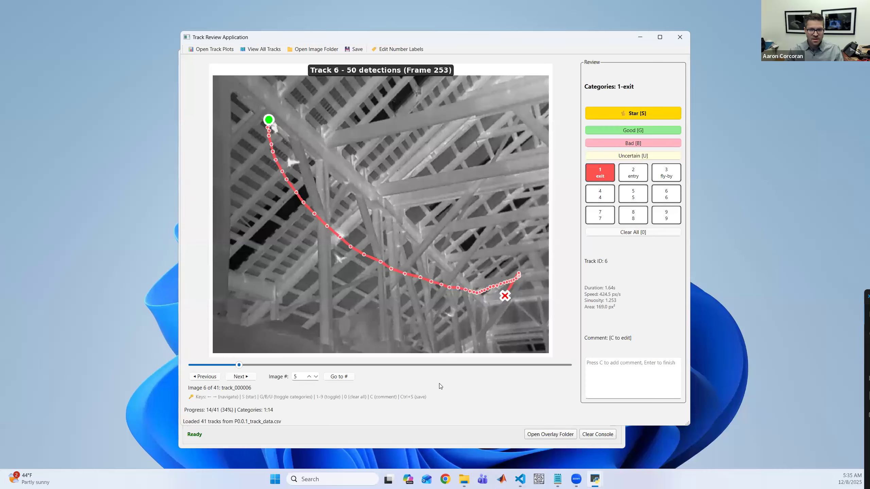
# Classify tracks 7, 8 and 9 as category 3, fly-by.
pyautogui.press('Right')
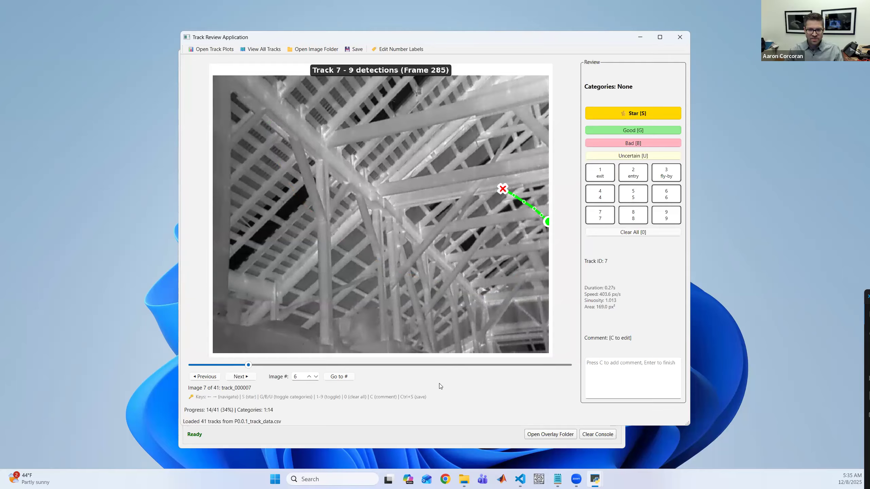
pyautogui.press('3')
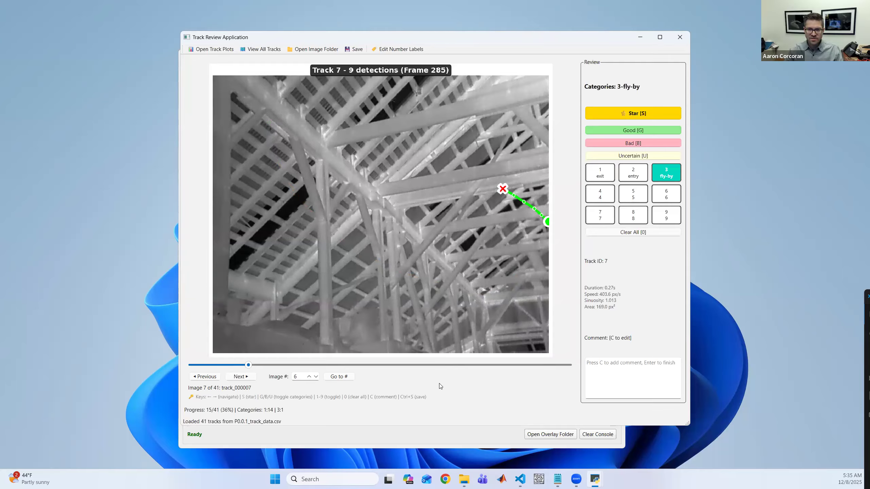
pyautogui.press('Right')
pyautogui.press('3')
pyautogui.press('Right')
pyautogui.press('3')
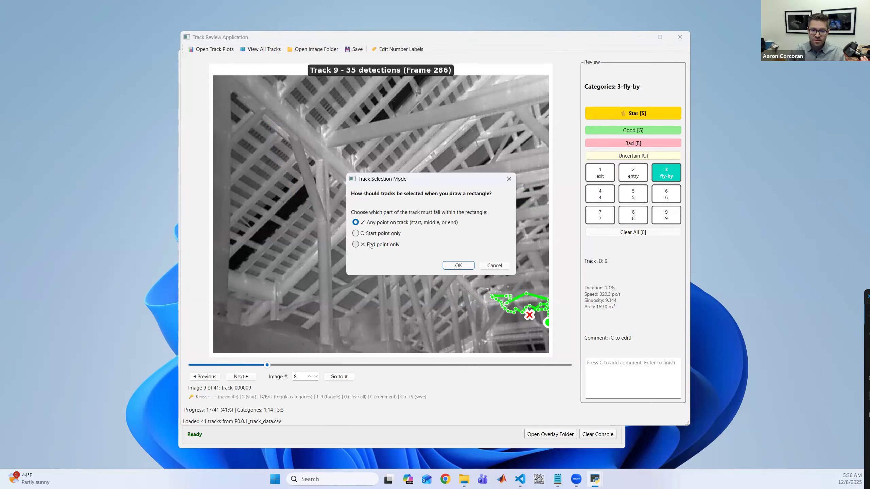
# Show all tracks overlaid on the video frame, with rectangle selection set to start point only.
pyautogui.click(373, 234)
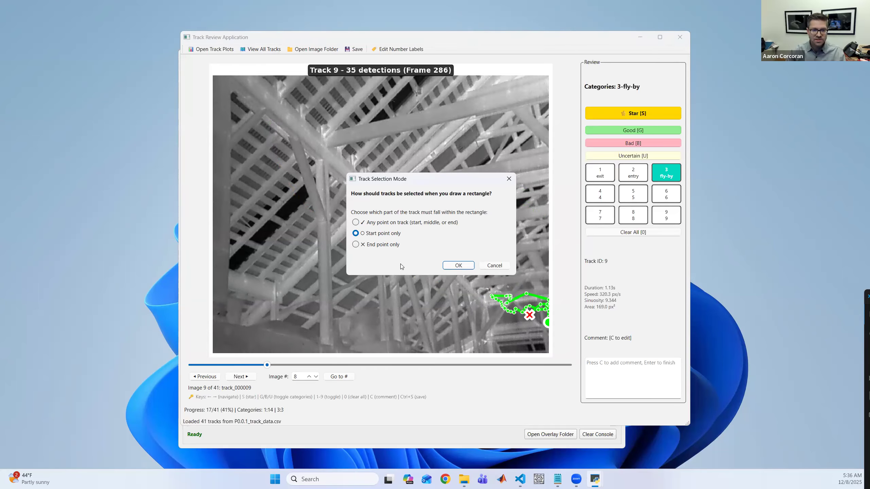
pyautogui.click(459, 266)
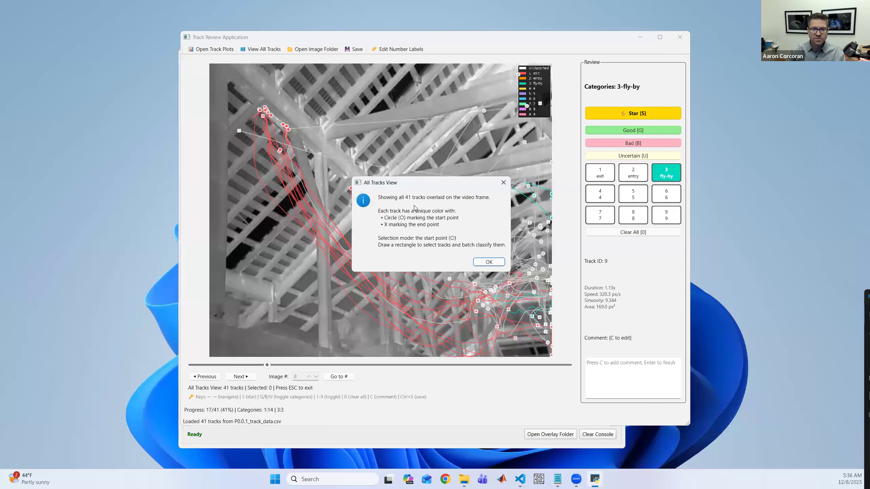
pyautogui.click(489, 267)
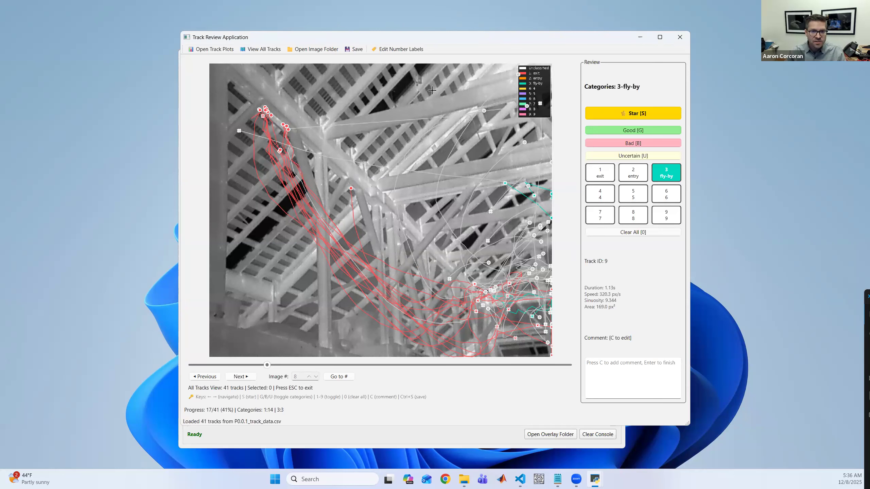
# Select the tracks starting in the right half of the frame and batch classify them as 3 with the comment "Bats flying around the barn".
pyautogui.moveTo(484, 182); pyautogui.dragTo(564, 366)
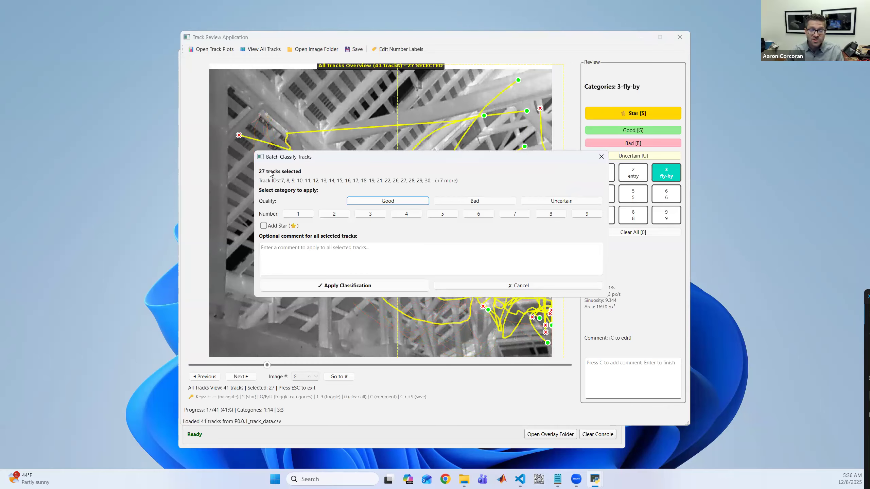
pyautogui.click(372, 214)
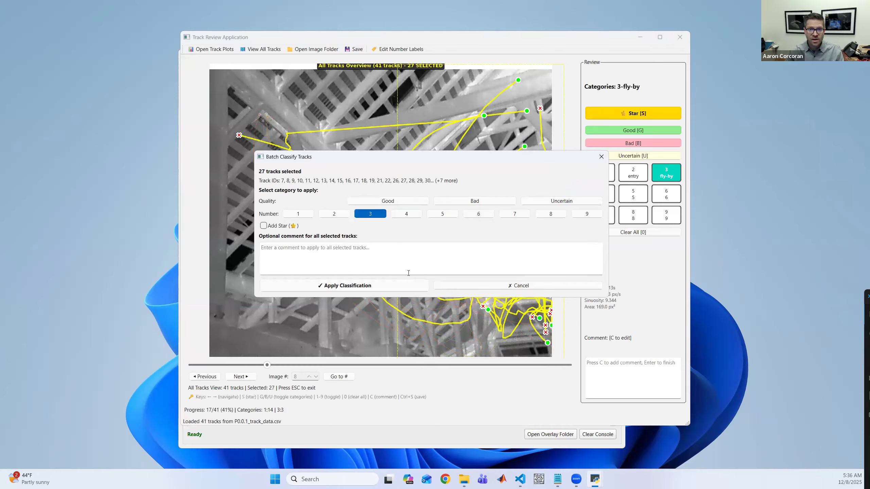
pyautogui.click(333, 258)
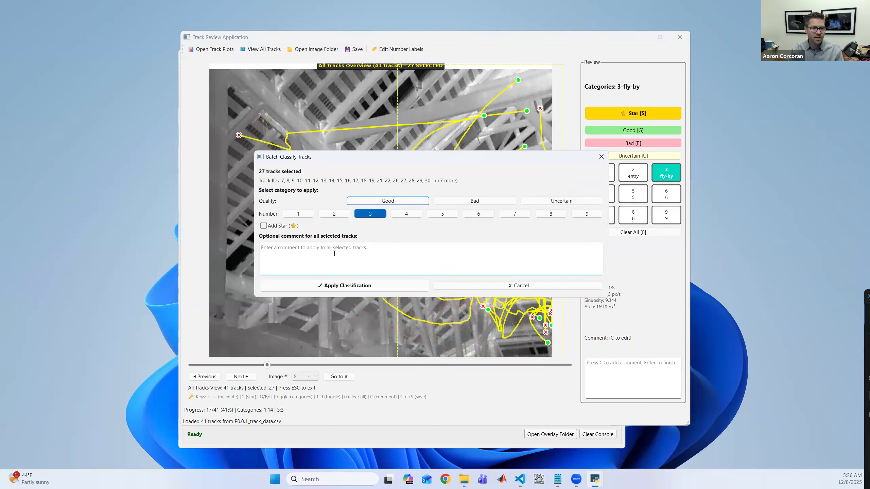
pyautogui.write('Bats')
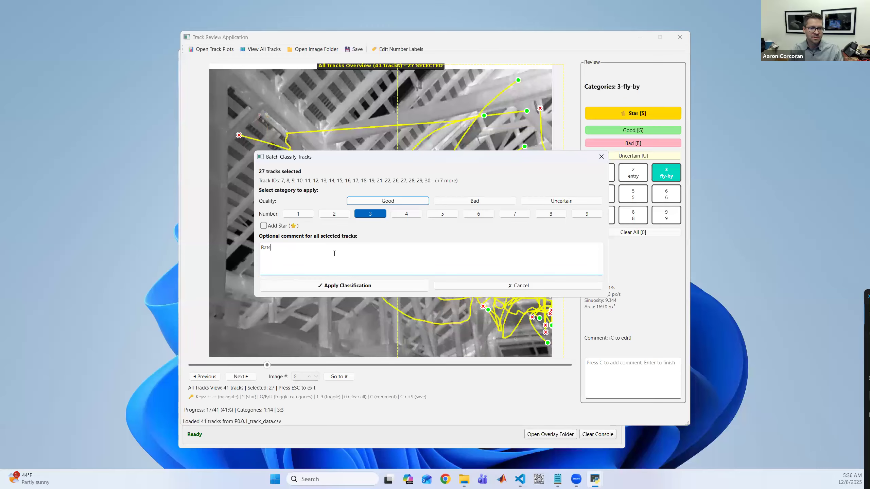
pyautogui.write(' flying around ')
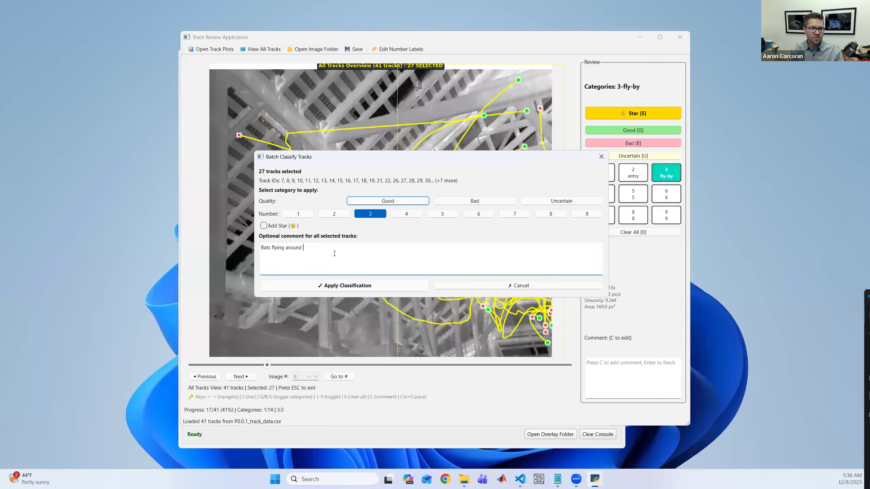
pyautogui.write('the barn')
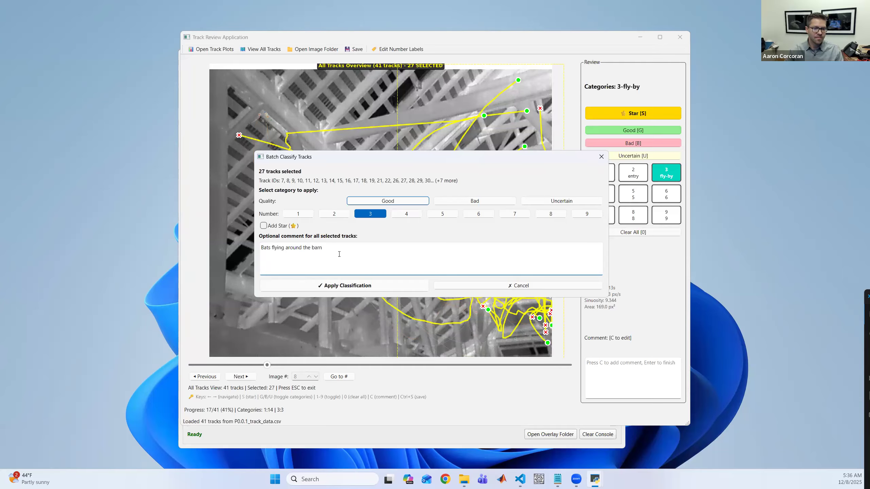
pyautogui.click(345, 288)
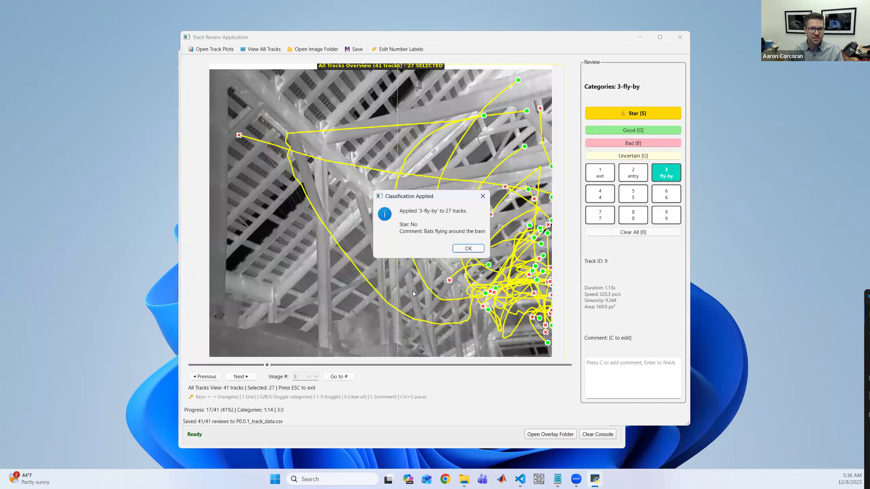
pyautogui.click(471, 249)
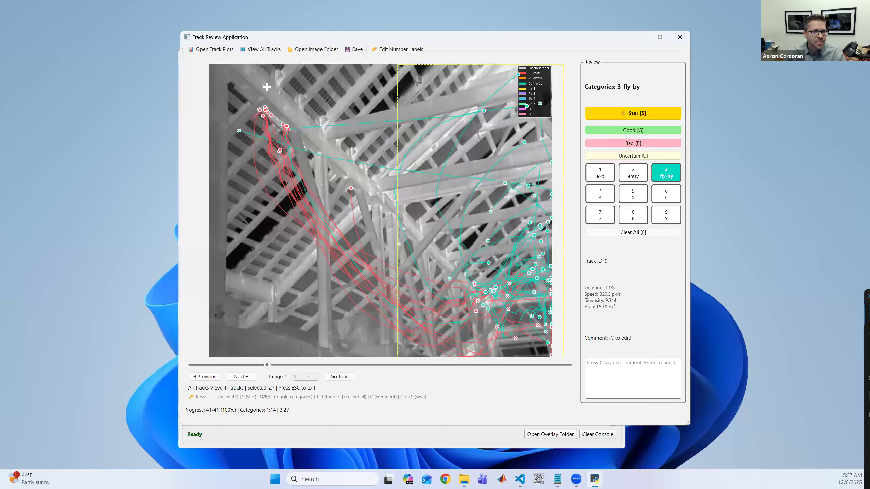
# Load the P0.0.1 folder from review_images and step through the generated images from track 1 to track 5.
pyautogui.click(318, 50)
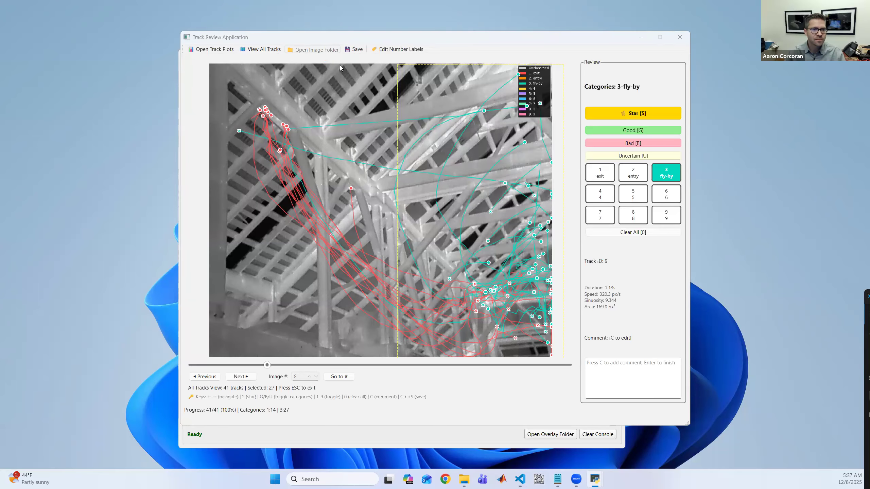
pyautogui.click(330, 113)
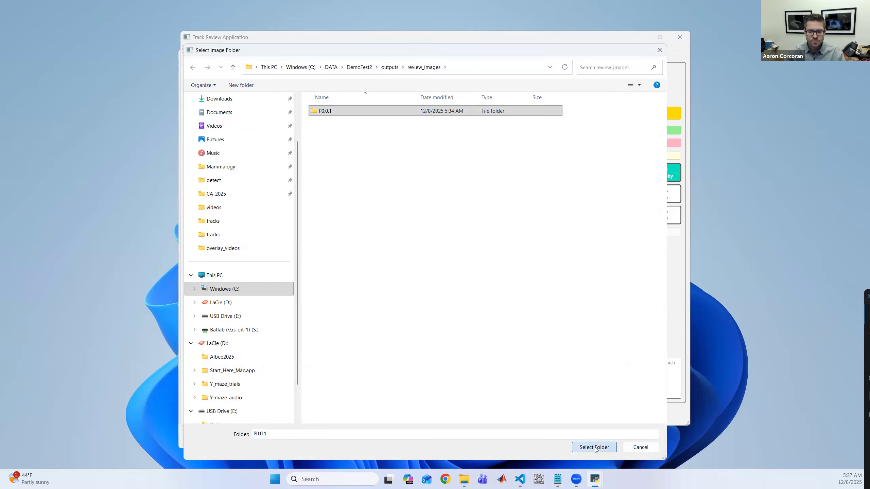
pyautogui.click(595, 448)
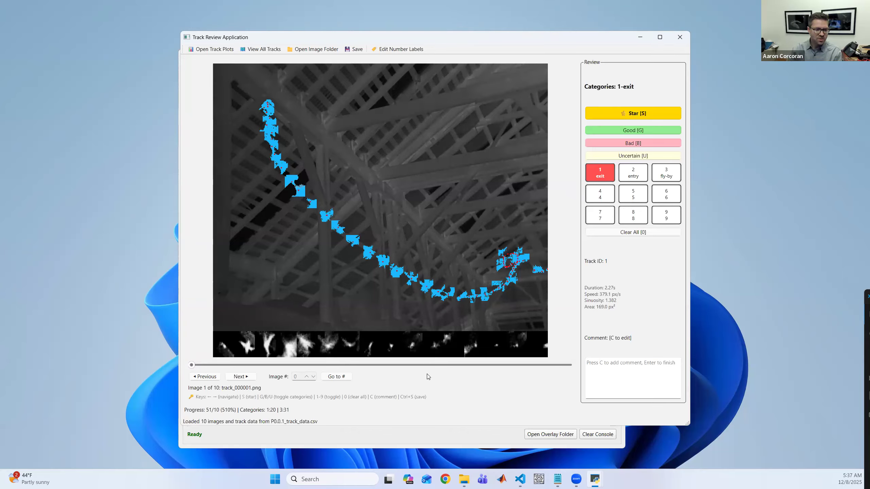
pyautogui.press('Right')
pyautogui.press('Right')
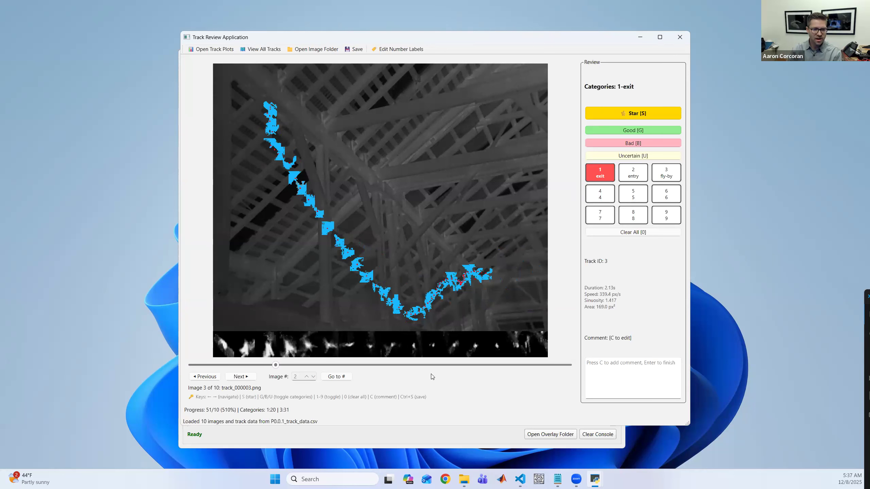
pyautogui.press('Right')
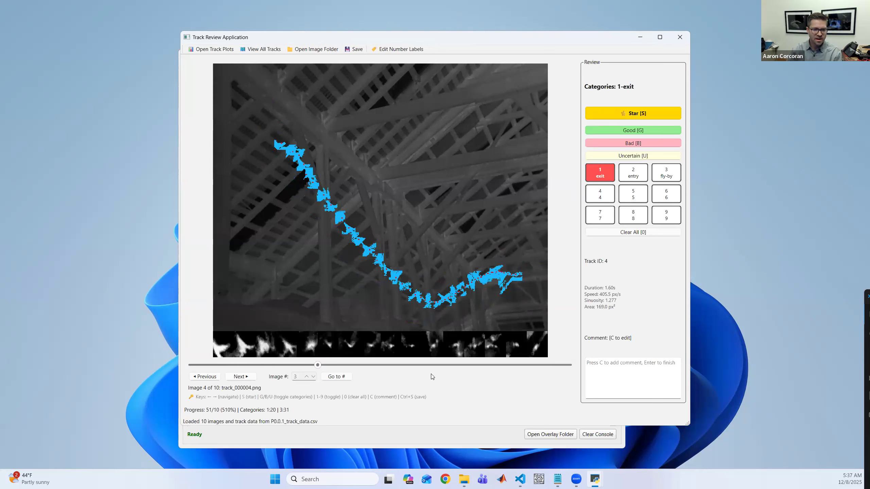
pyautogui.press('Right')
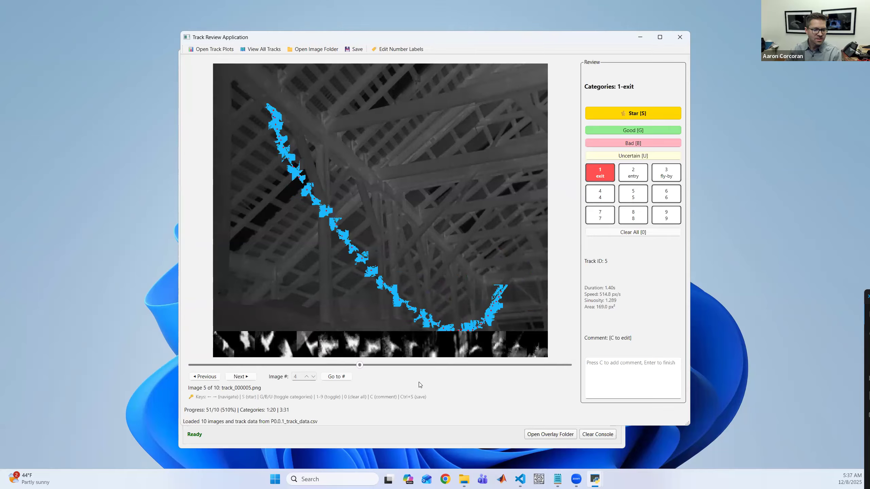
# Save the track reviews and close the Track Review App, saving the review progress on exit.
pyautogui.click(357, 49)
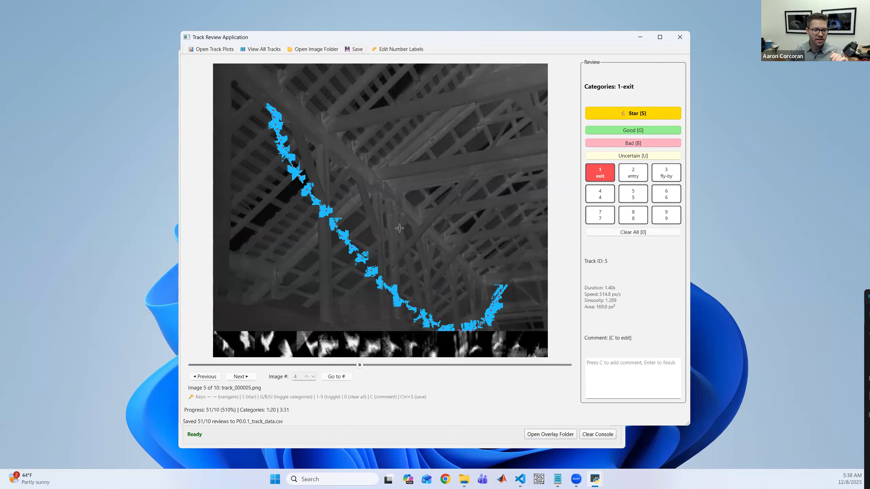
pyautogui.click(680, 37)
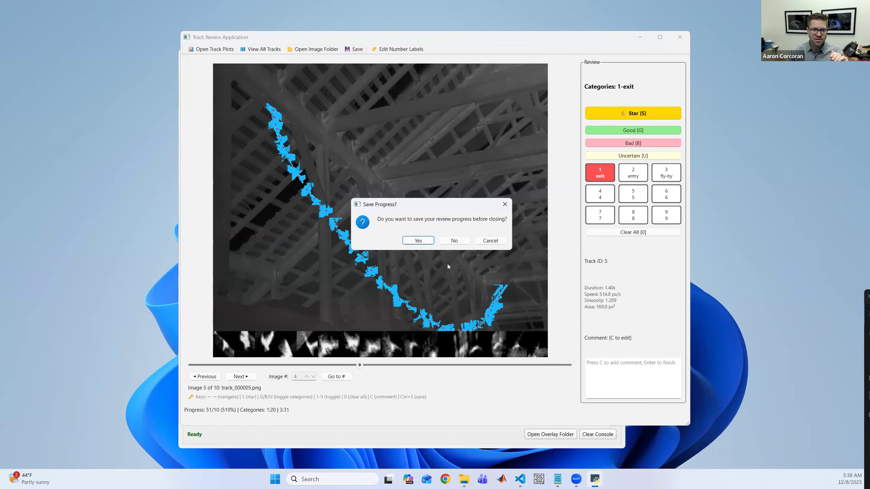
pyautogui.click(425, 240)
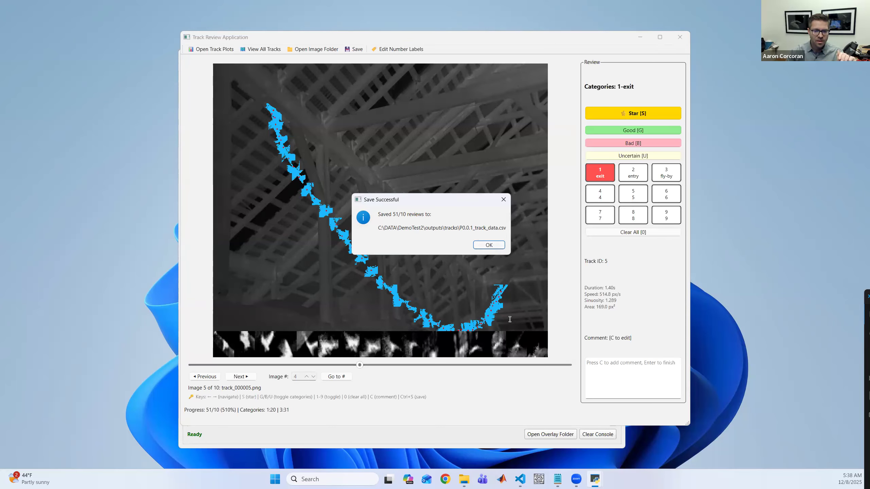
pyautogui.click(490, 245)
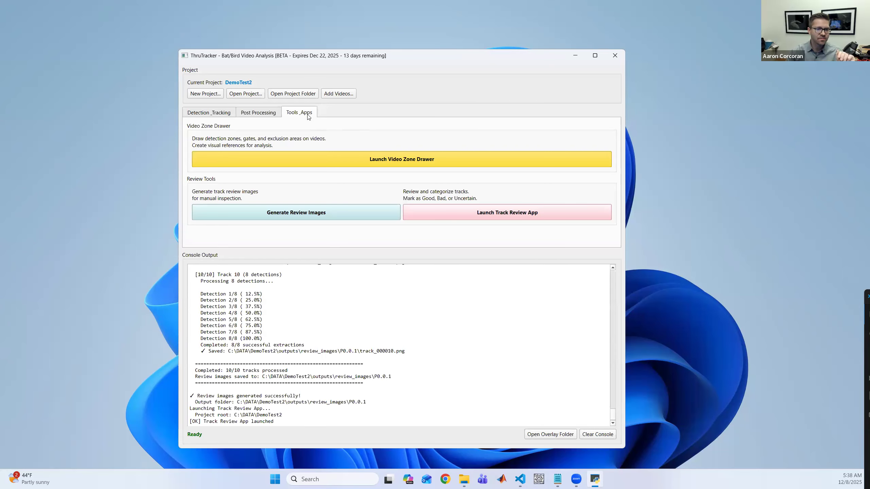
# Open P0.0.1_track_data.csv from the project's outputs/tracks folder, review the track categories and comments, and close the file and folder.
pyautogui.click(298, 94)
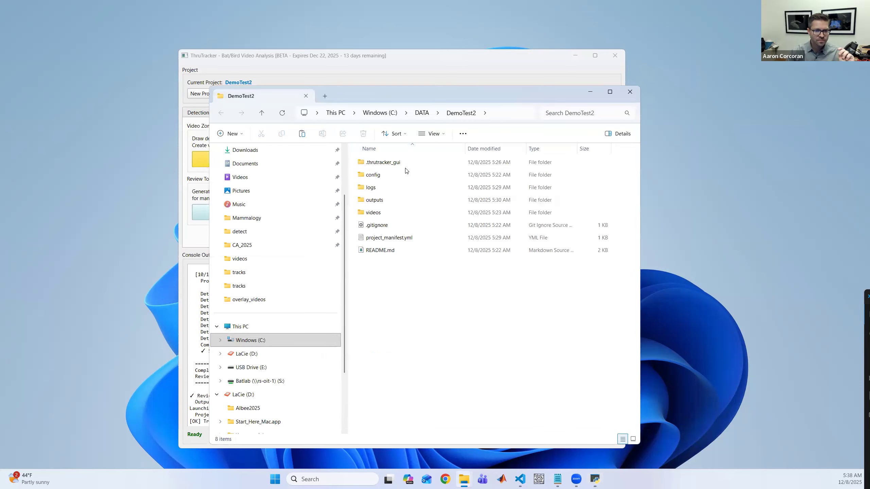
pyautogui.doubleClick(375, 201)
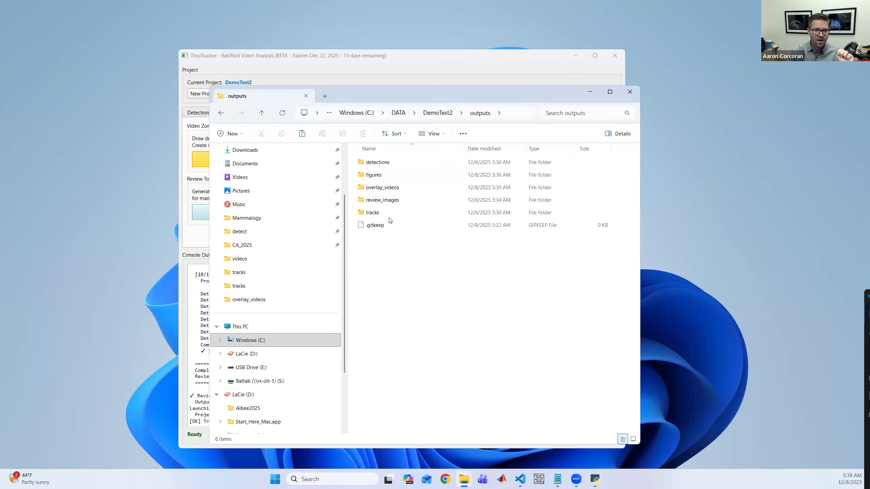
pyautogui.doubleClick(387, 213)
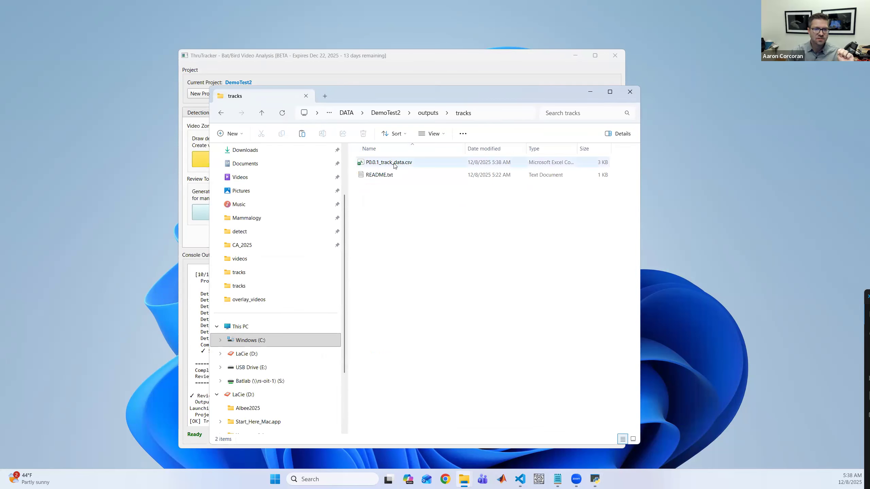
pyautogui.doubleClick(397, 163)
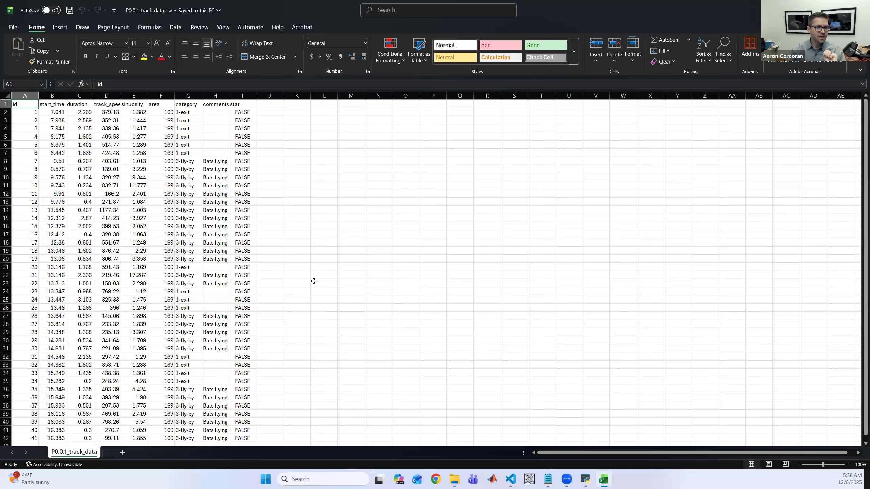
pyautogui.scroll(-2, 239, 288)
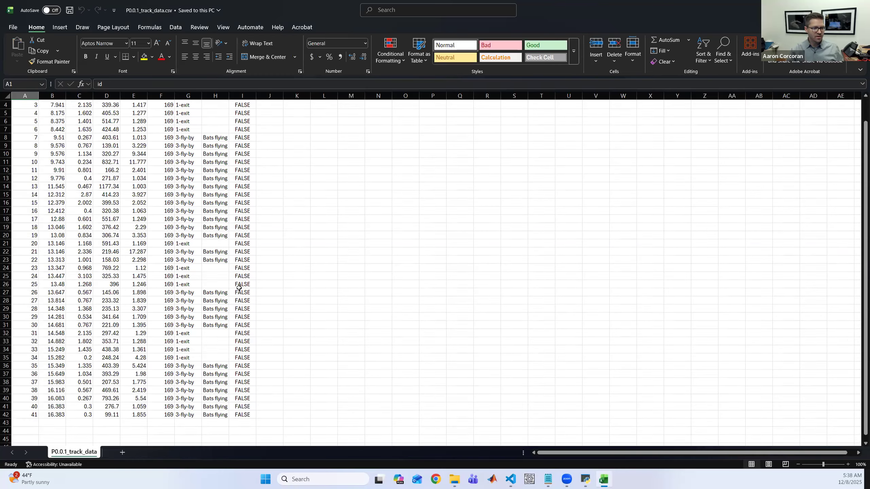
pyautogui.scroll(2, 238, 288)
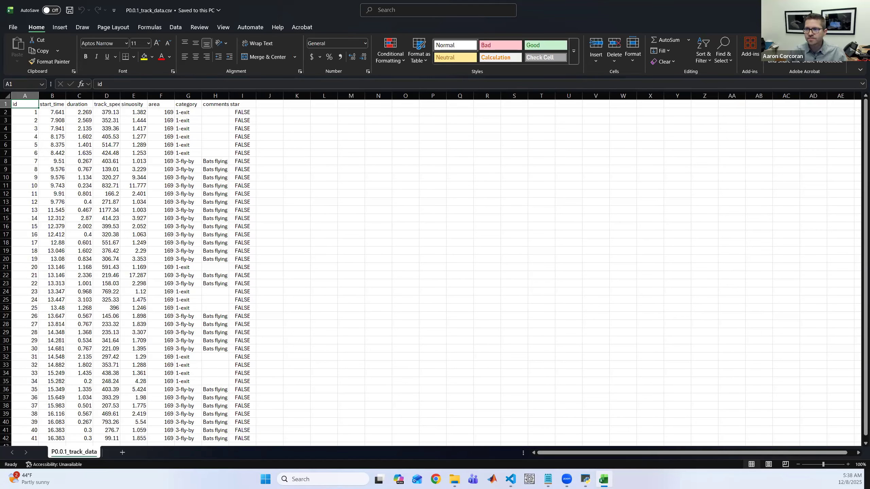
pyautogui.click(859, 8)
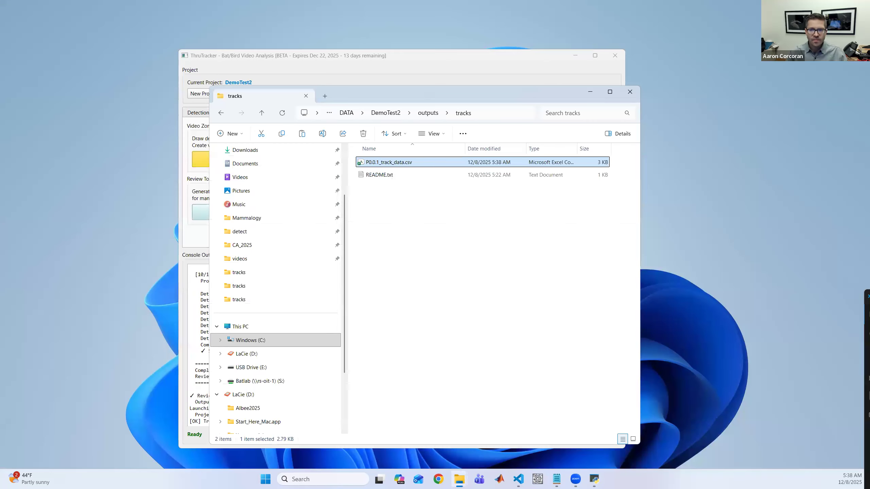
pyautogui.click(630, 92)
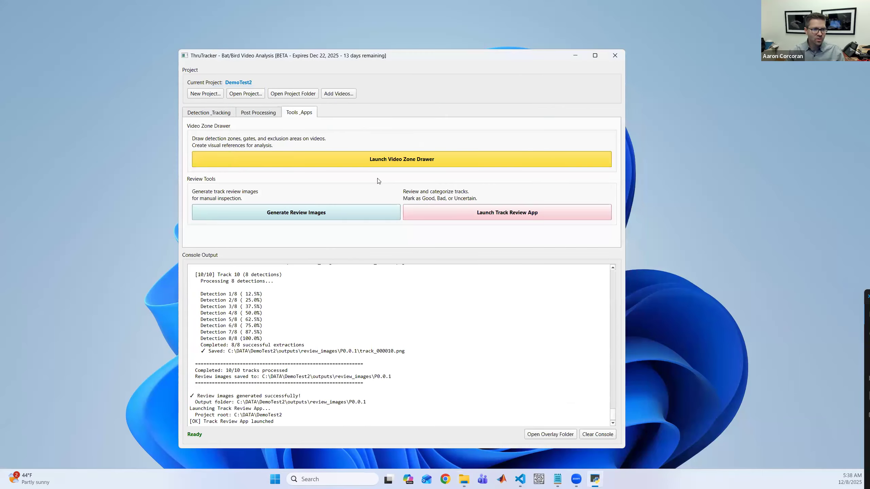
# Set the exit gate count mode to Boundary Crosses in the post-processing options and return to the detection settings.
pyautogui.click(215, 113)
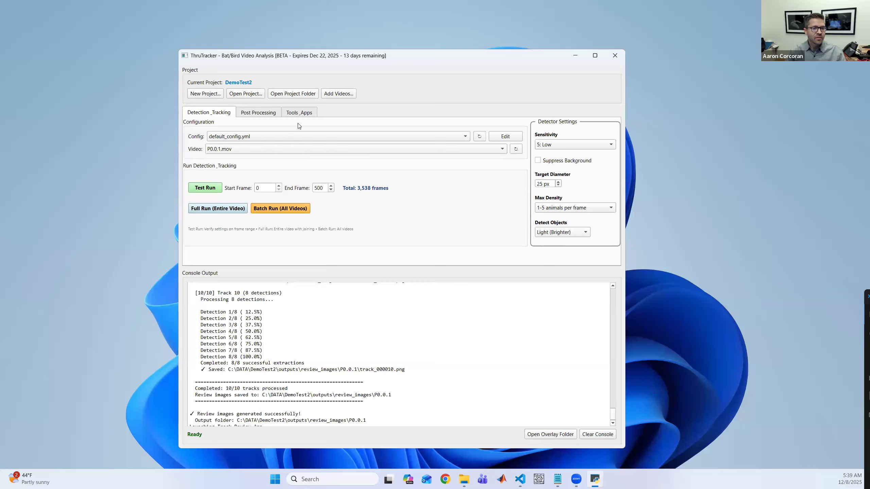
pyautogui.click(256, 115)
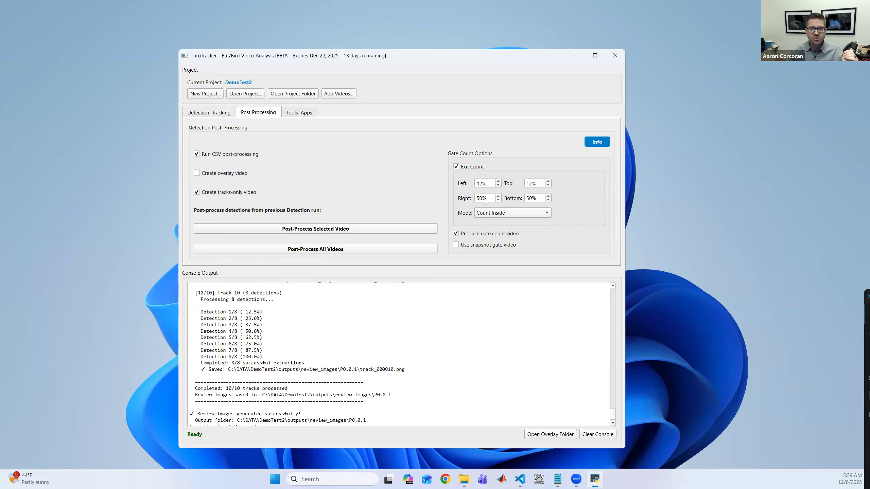
pyautogui.click(495, 215)
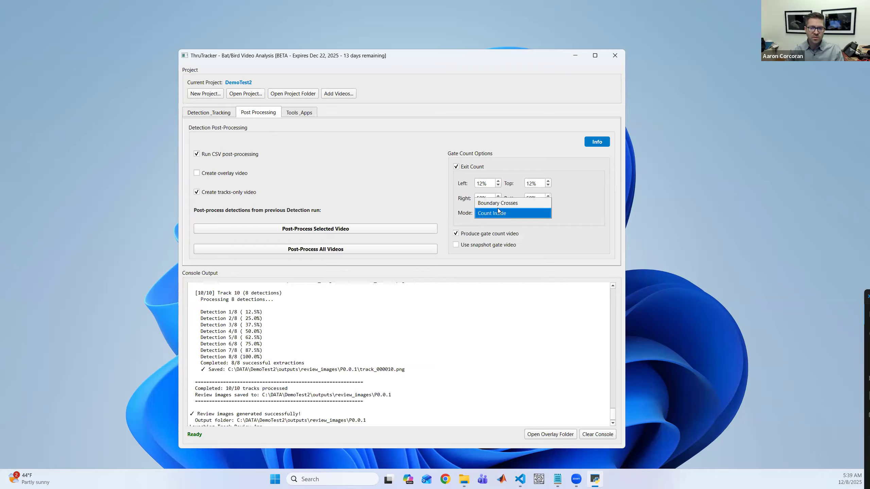
pyautogui.click(499, 201)
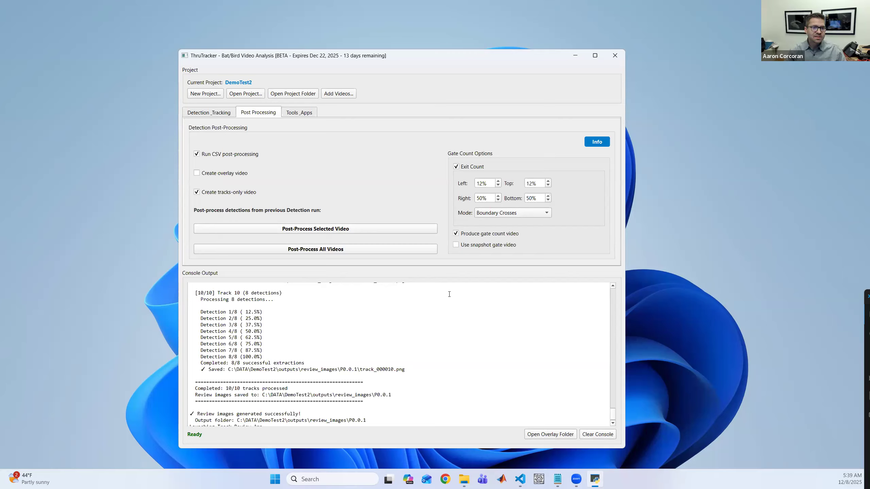
pyautogui.click(221, 113)
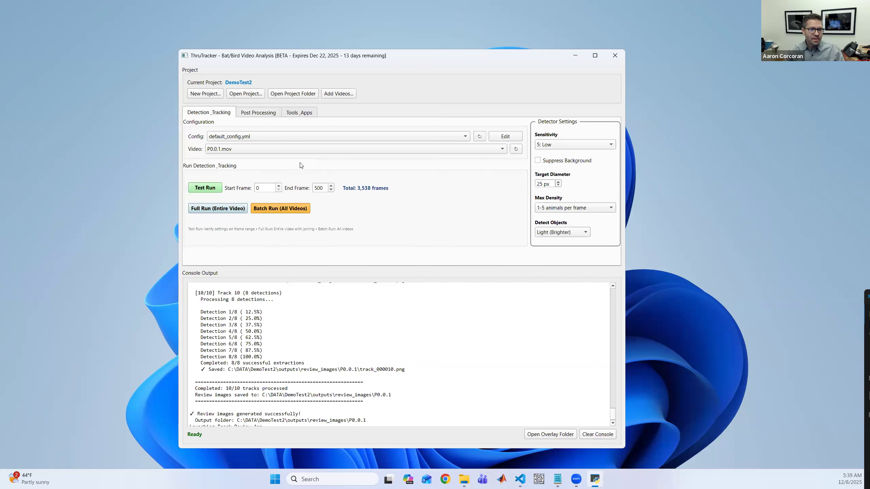